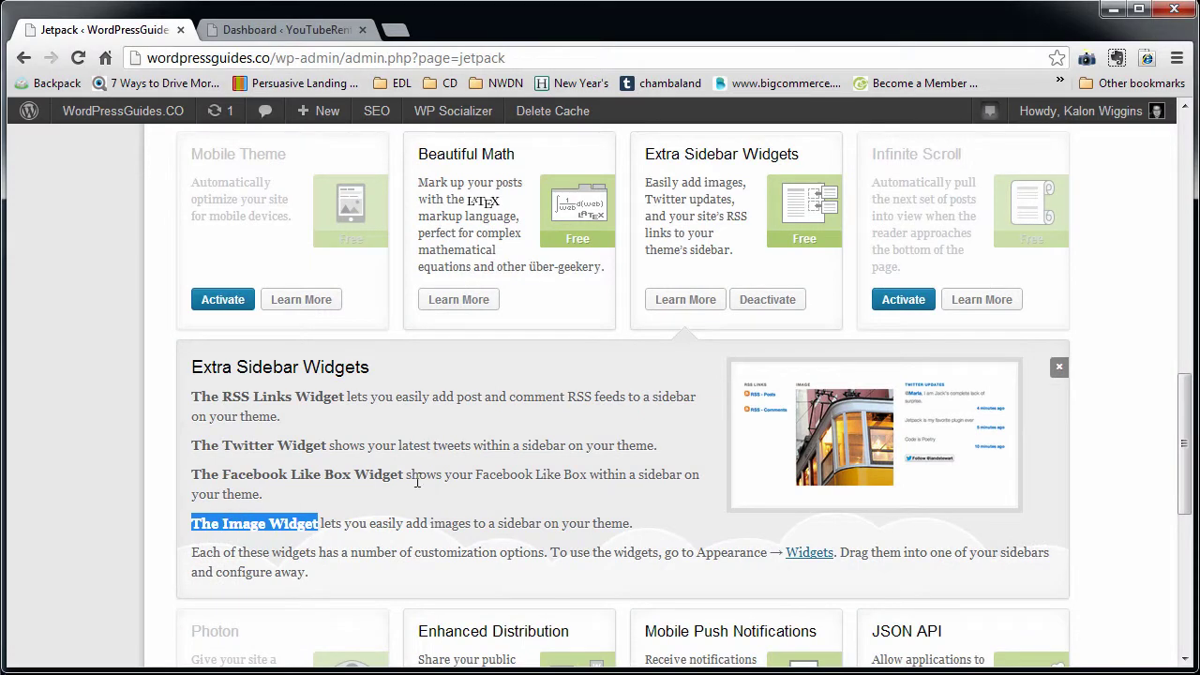
# Search the Add Plugins directory for 'jetpack'
pyautogui.scroll(10, 415, 479)
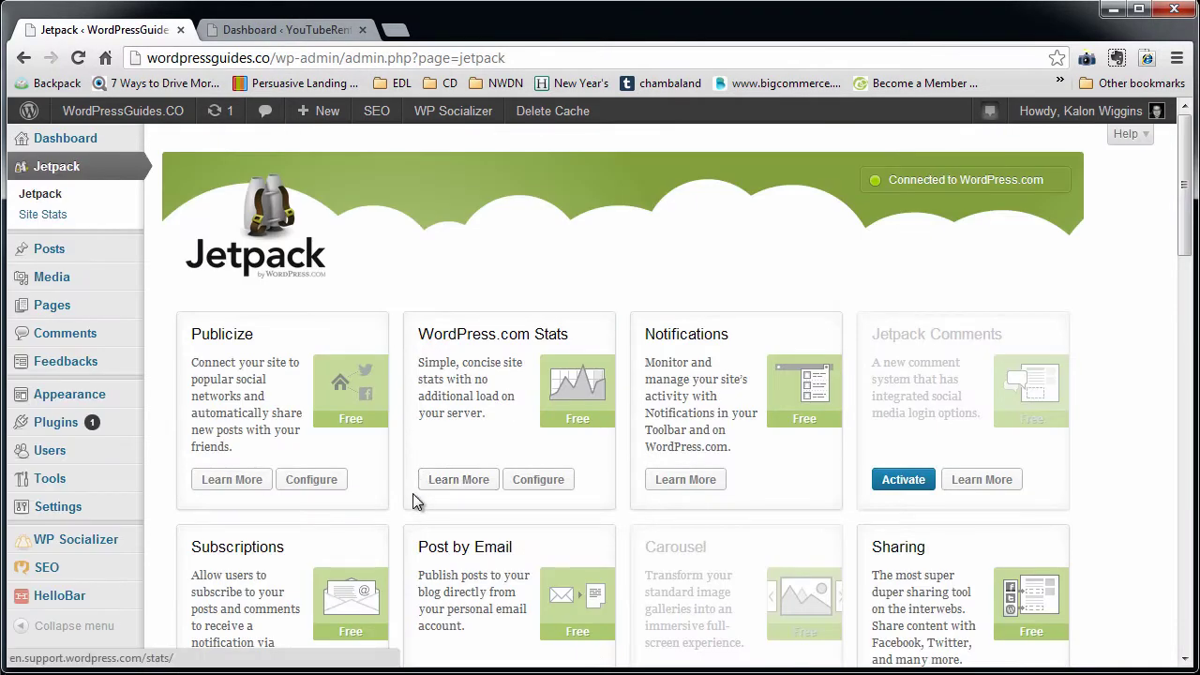
pyautogui.moveTo(45, 427)
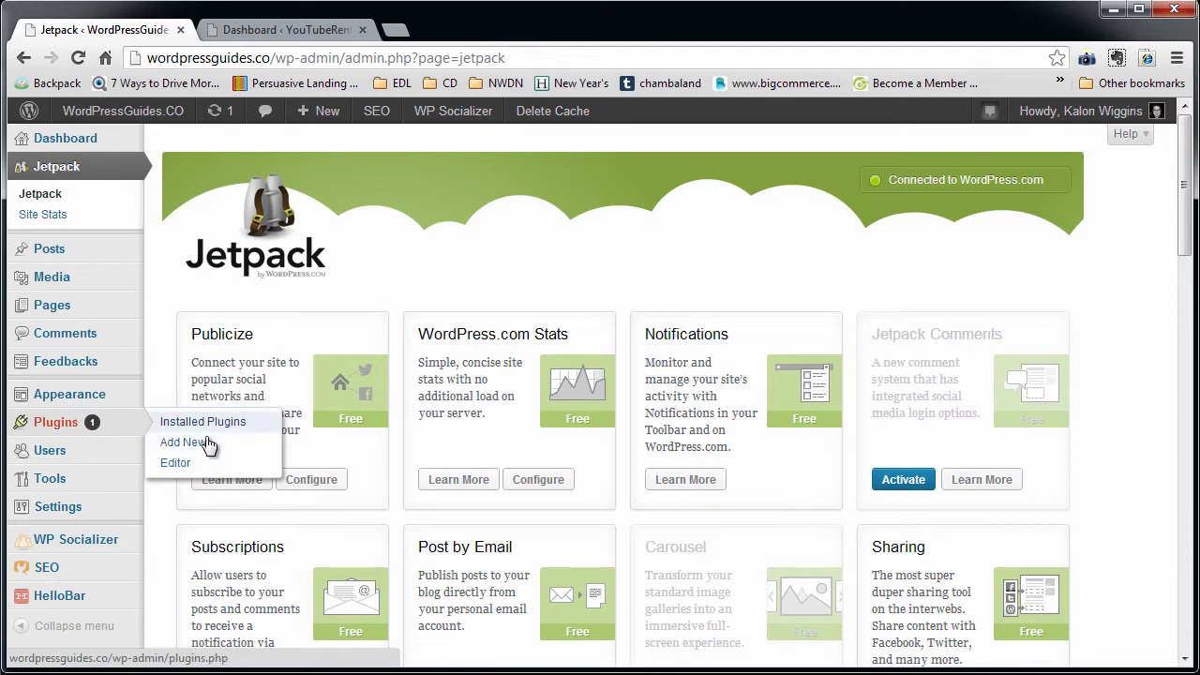
pyautogui.click(178, 442)
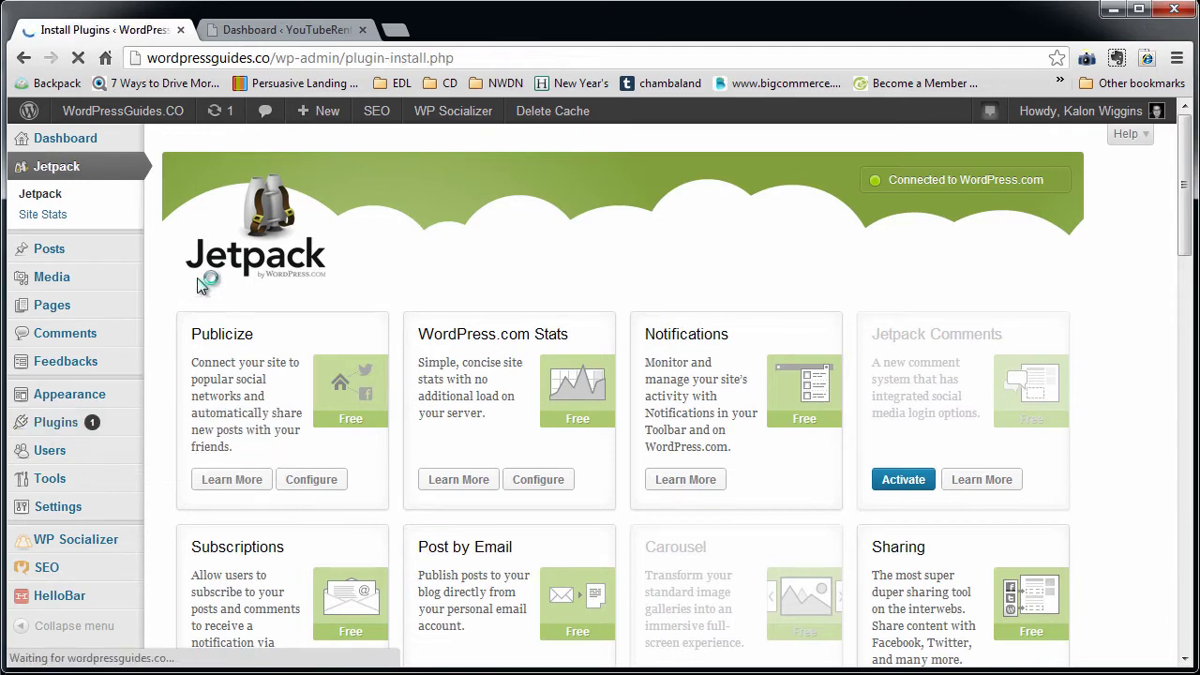
pyautogui.click(233, 290)
pyautogui.write('jetpack')
pyautogui.click(360, 300)
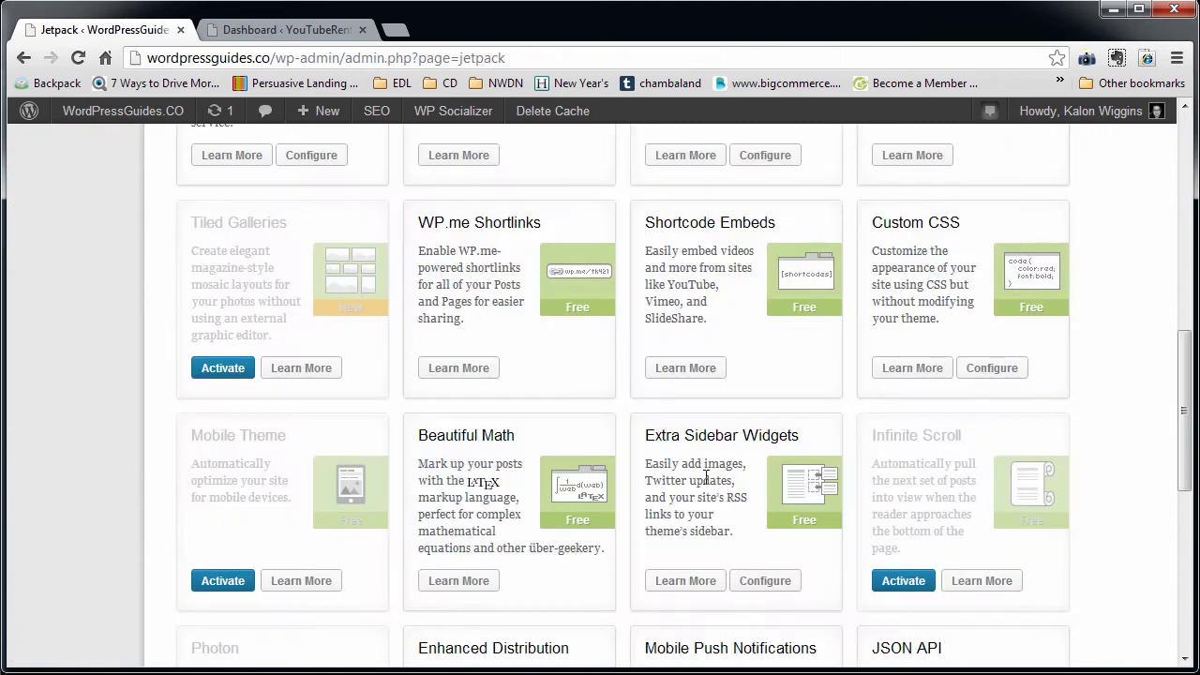
# Review the Extra Sidebar Widgets plugin details, close them, and go to Appearance > Widgets
pyautogui.scroll(-1, 745, 585)
pyautogui.click(691, 486)
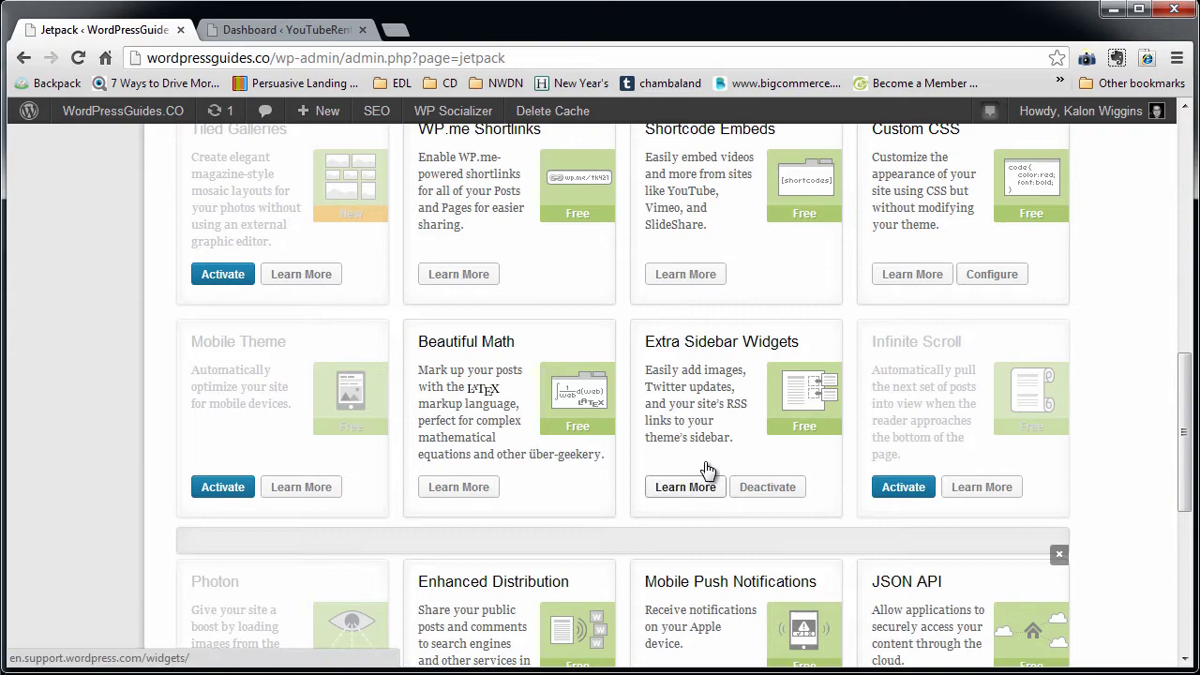
pyautogui.scroll(-3, 314, 474)
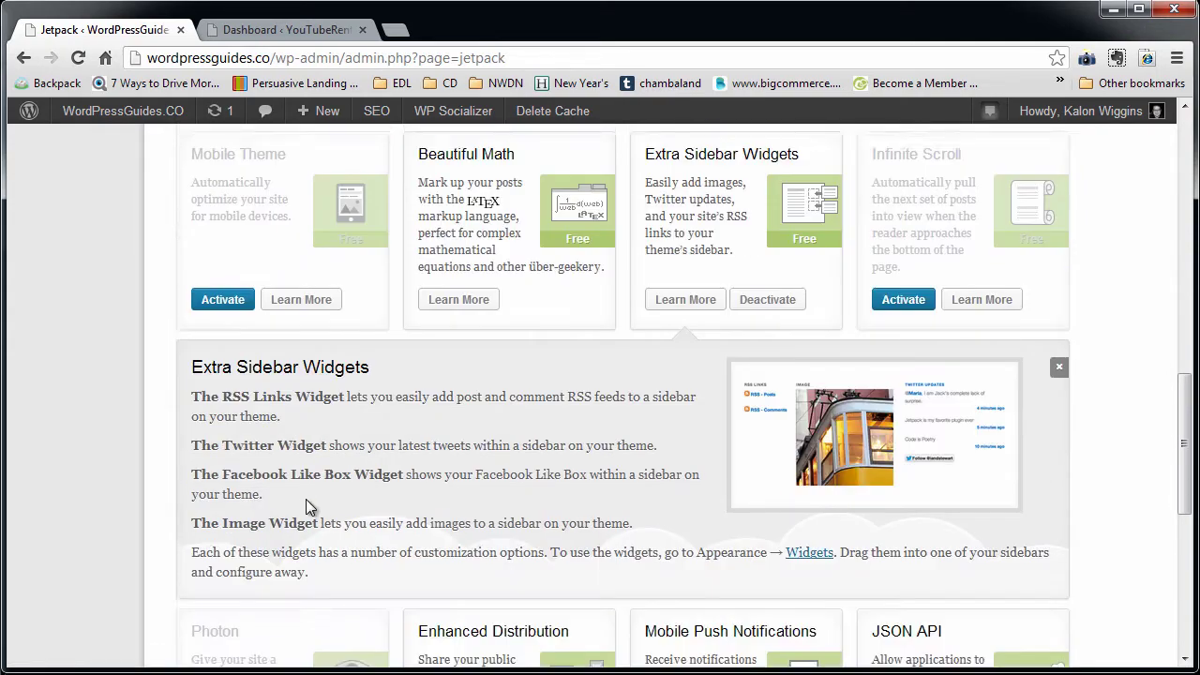
pyautogui.moveTo(366, 459); pyautogui.dragTo(212, 324)
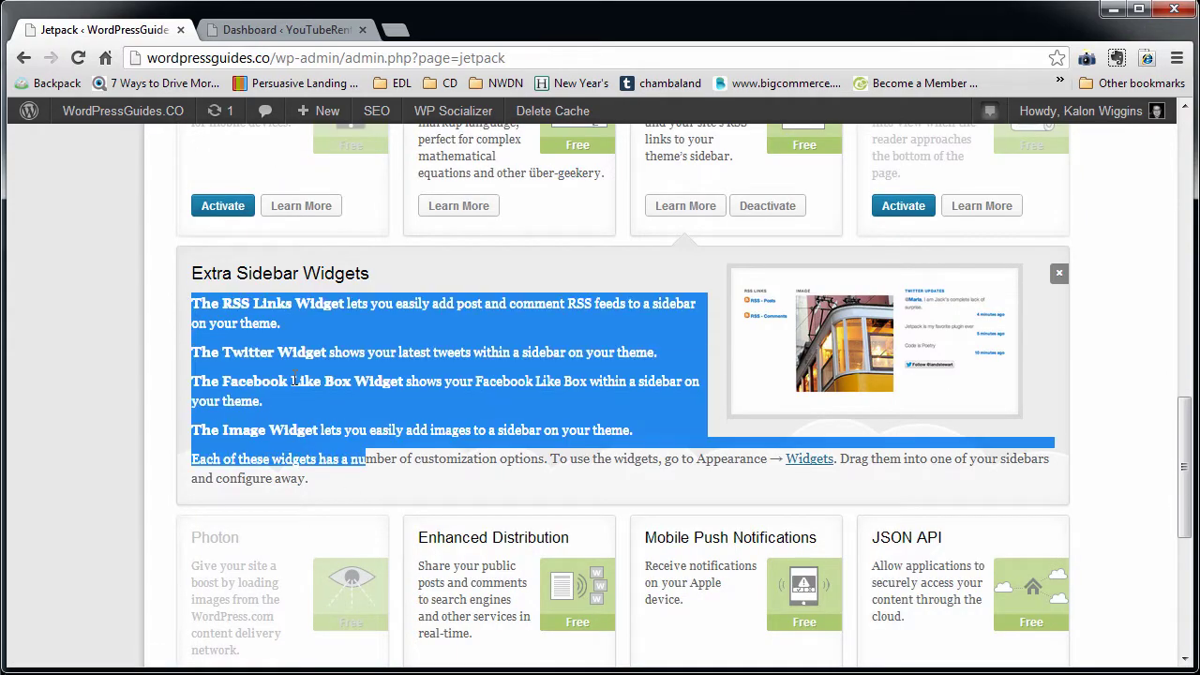
pyautogui.click(325, 392)
pyautogui.scroll(9, 326, 391)
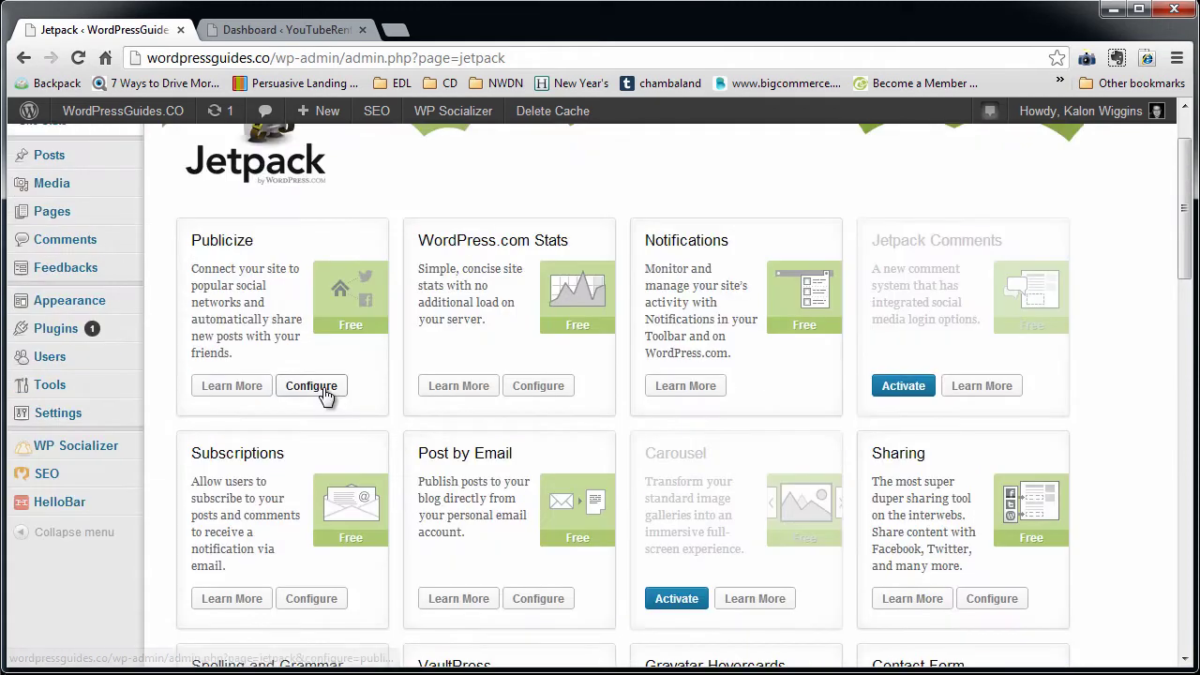
pyautogui.moveTo(105, 307)
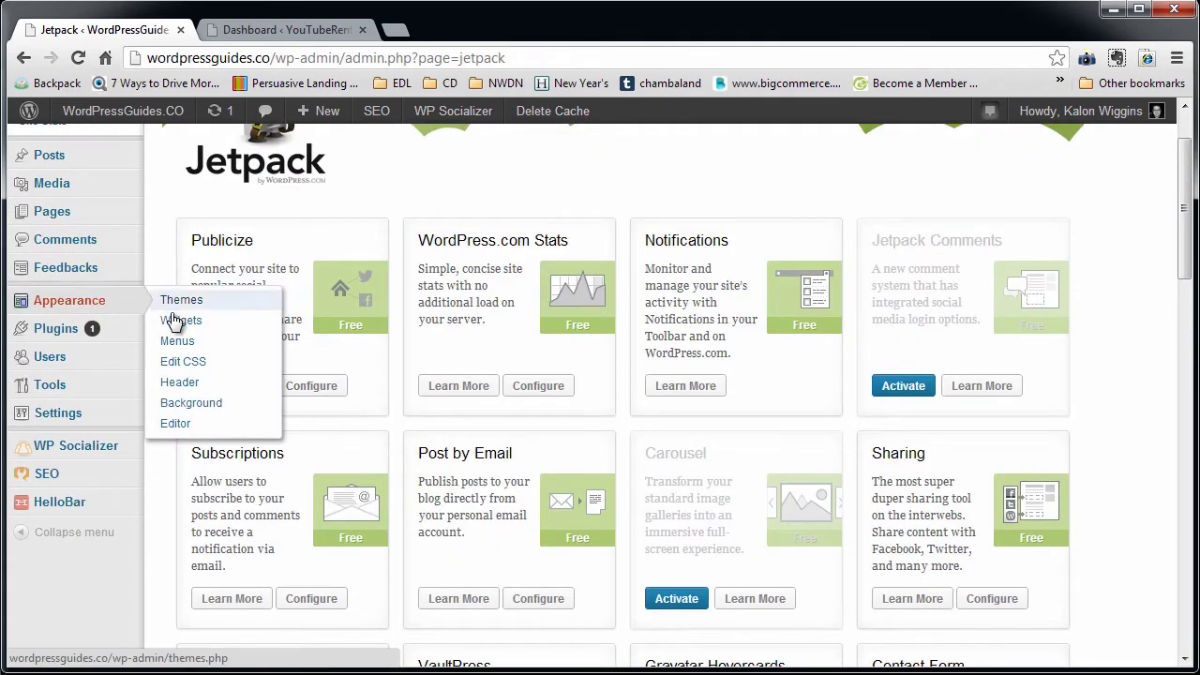
pyautogui.click(178, 320)
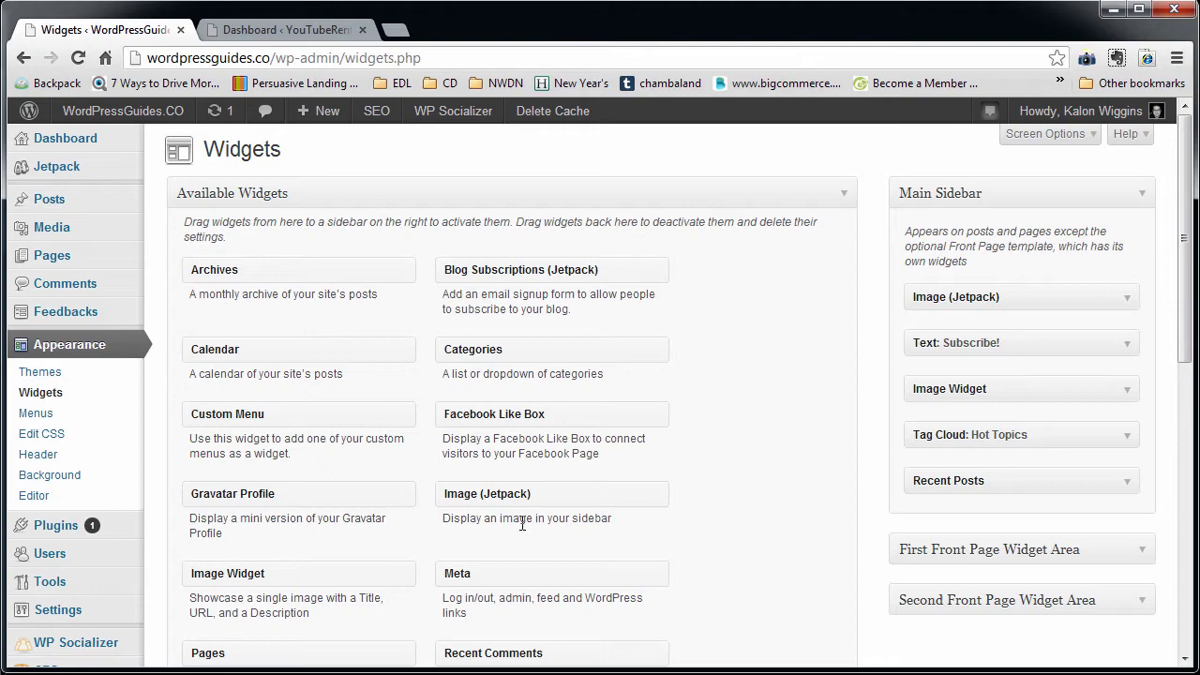
# Expand the Image (Jetpack) widget in the Main Sidebar and delete it
pyautogui.click(1022, 298)
pyautogui.scroll(-4, 845, 588)
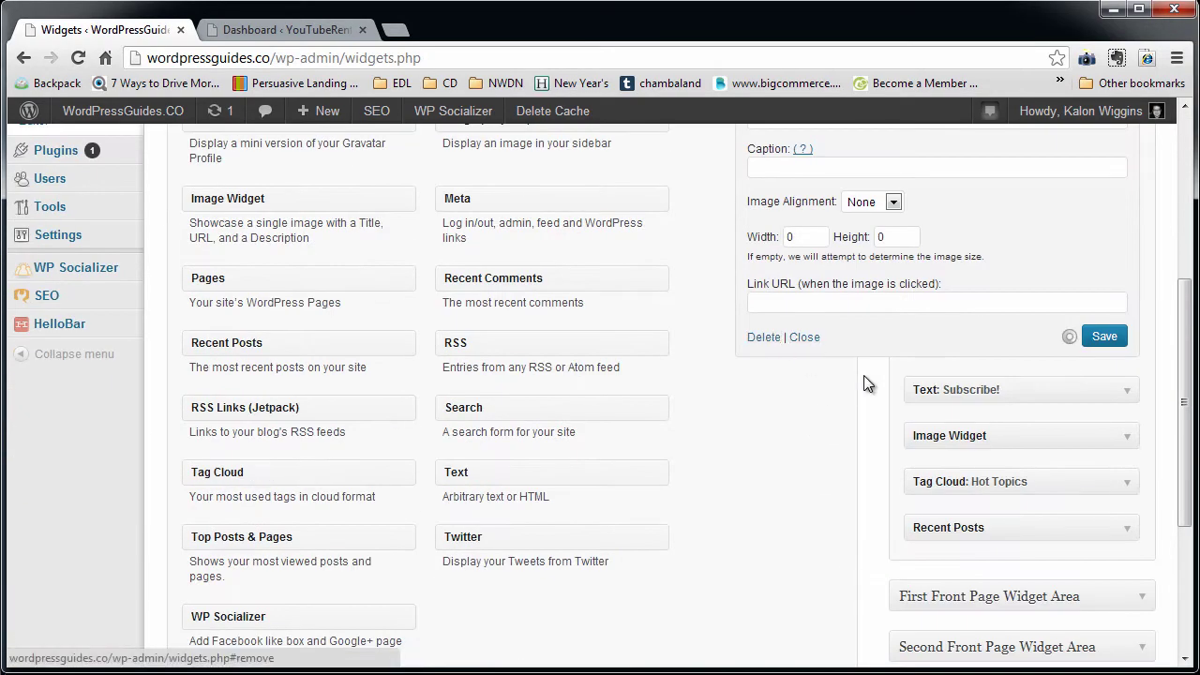
pyautogui.scroll(4, 497, 408)
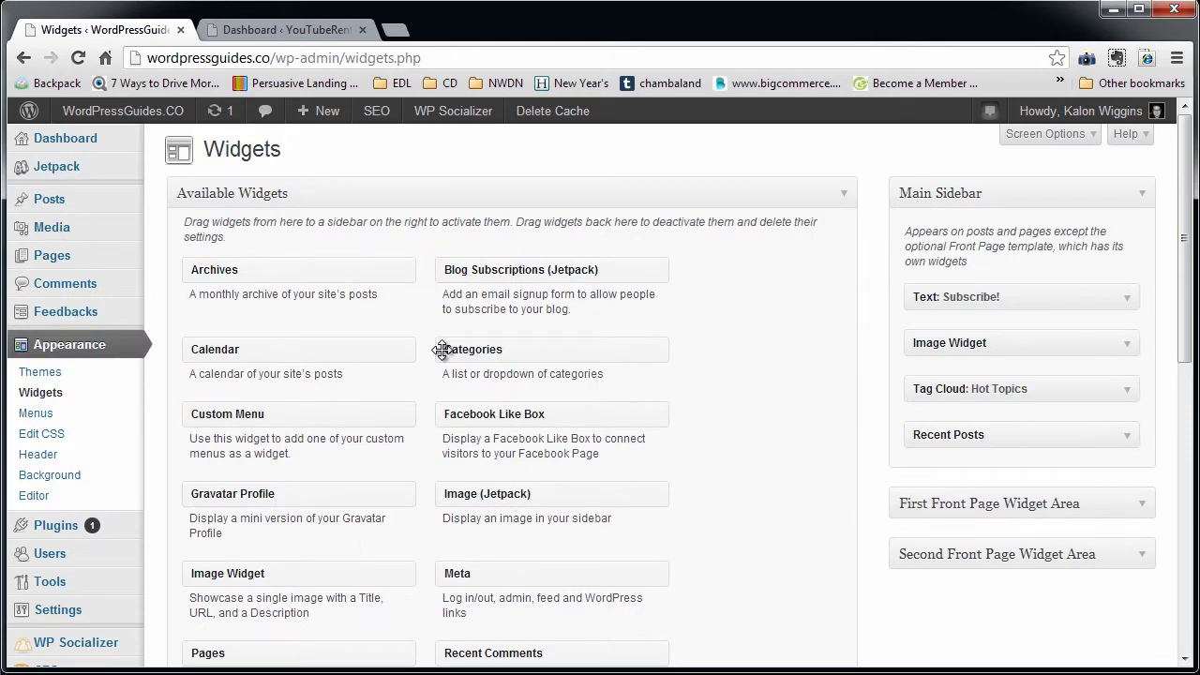
# Open the live site in a new tab, view it, and return to the Widgets page
pyautogui.moveTo(122, 111)
pyautogui.rightClick(86, 139)
pyautogui.click(140, 148)
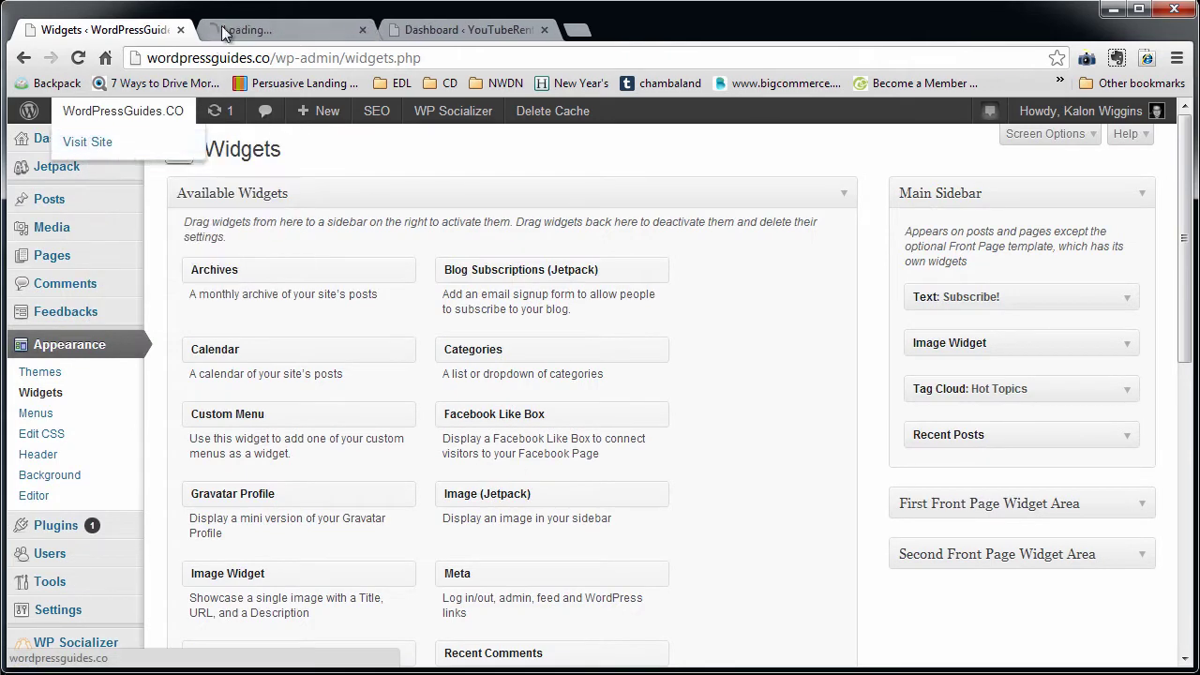
pyautogui.click(225, 31)
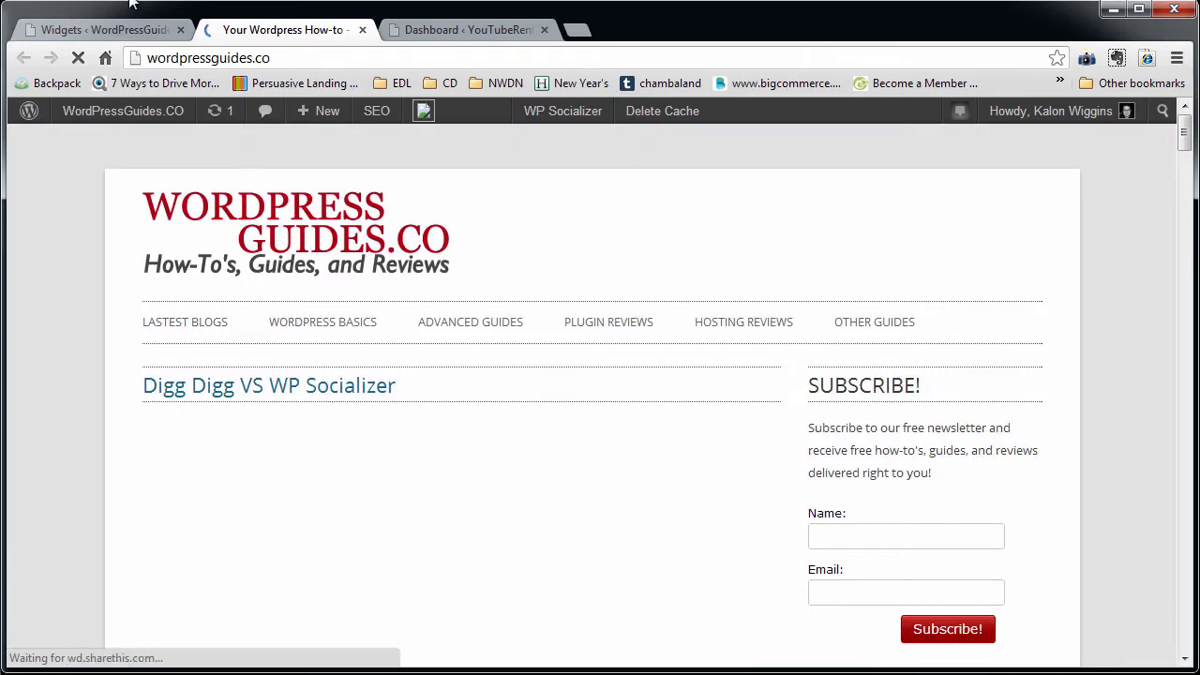
pyautogui.click(127, 29)
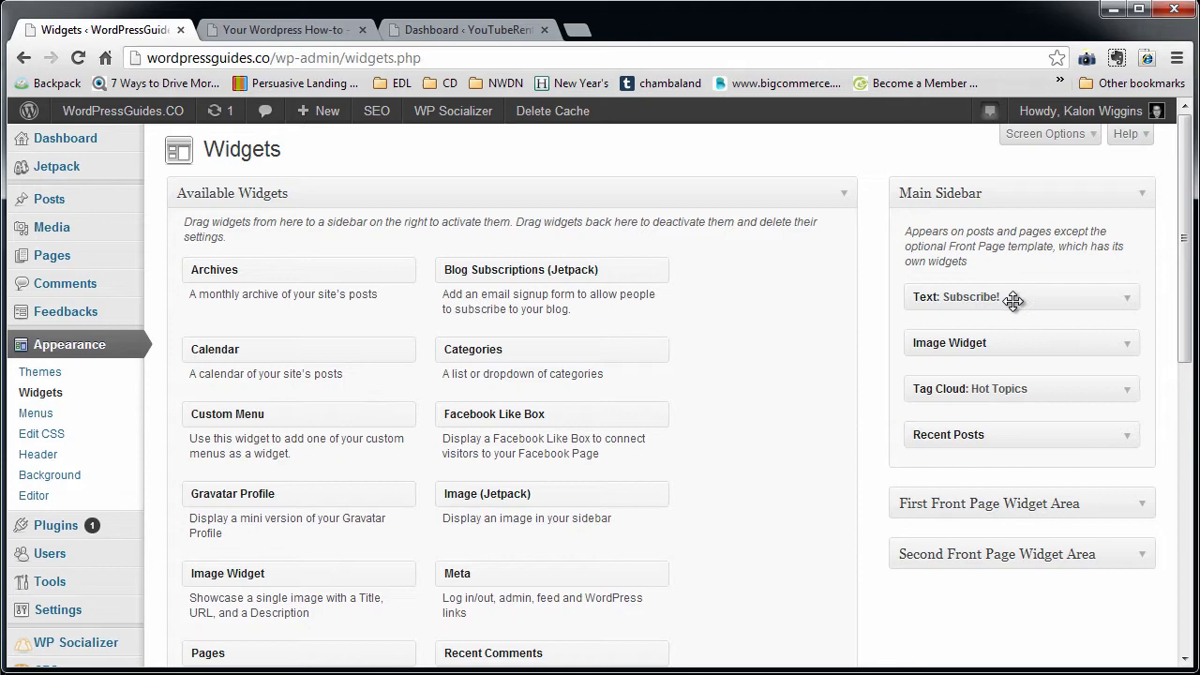
# Add an Image (Jetpack) widget to the Main Sidebar titled 'Image Title'
pyautogui.moveTo(478, 496); pyautogui.dragTo(946, 310)
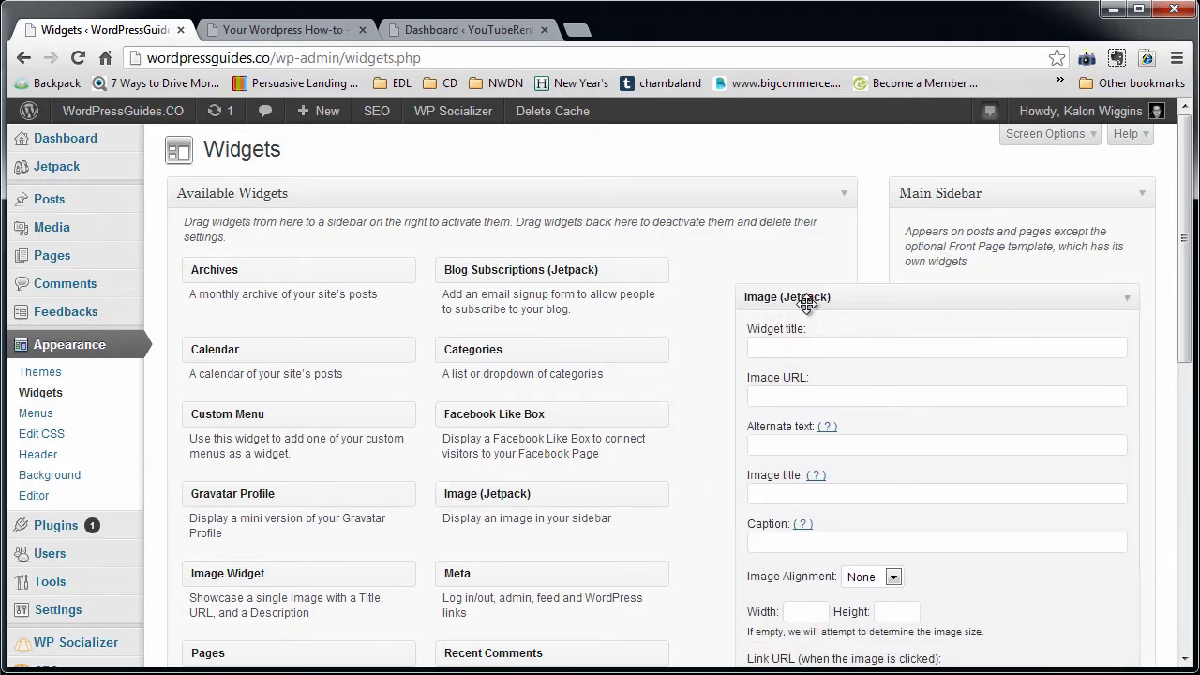
pyautogui.scroll(-1, 746, 391)
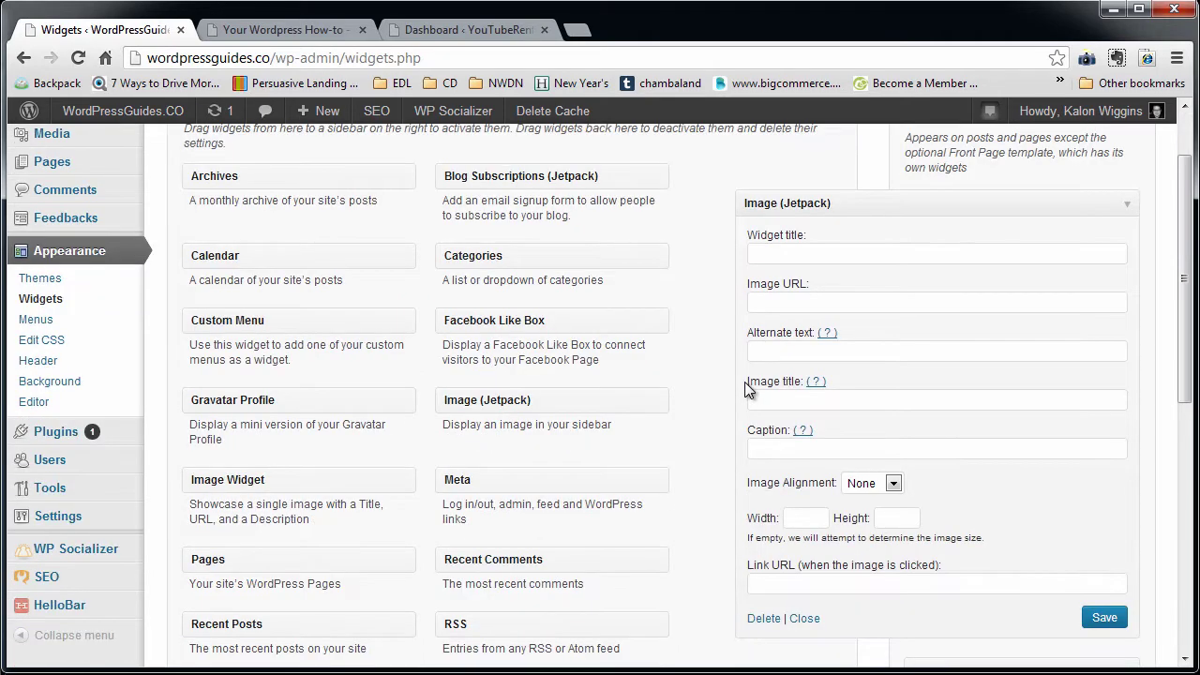
pyautogui.click(808, 253)
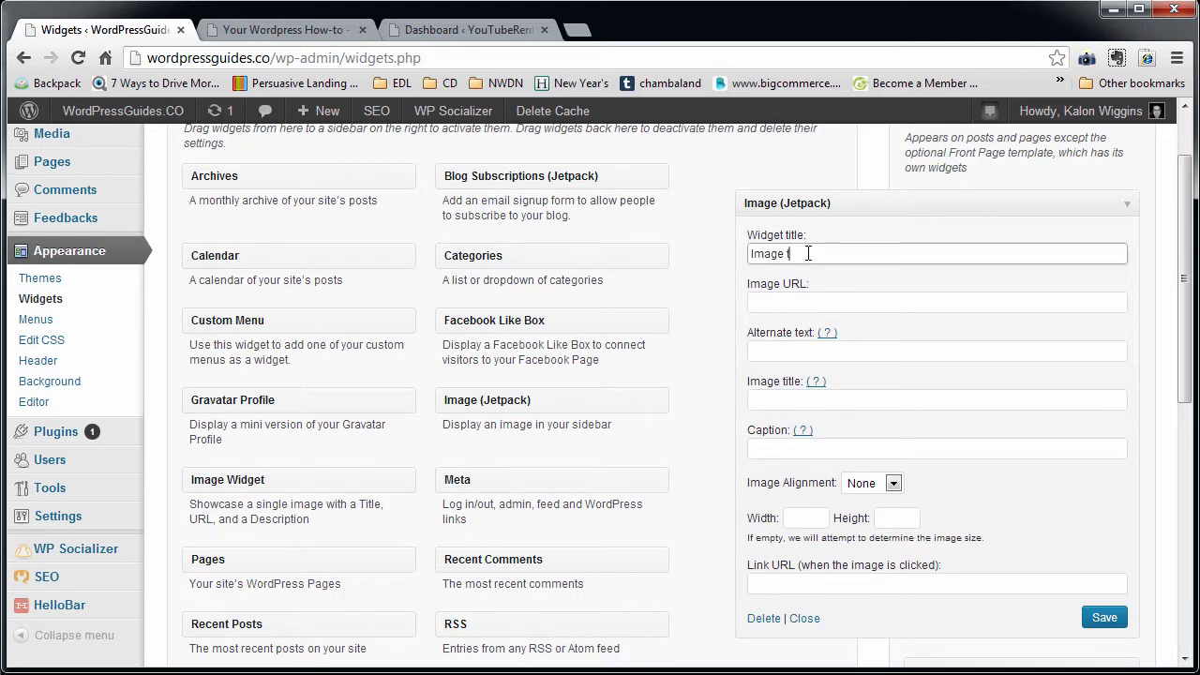
pyautogui.write('Image Title')
pyautogui.click(815, 301)
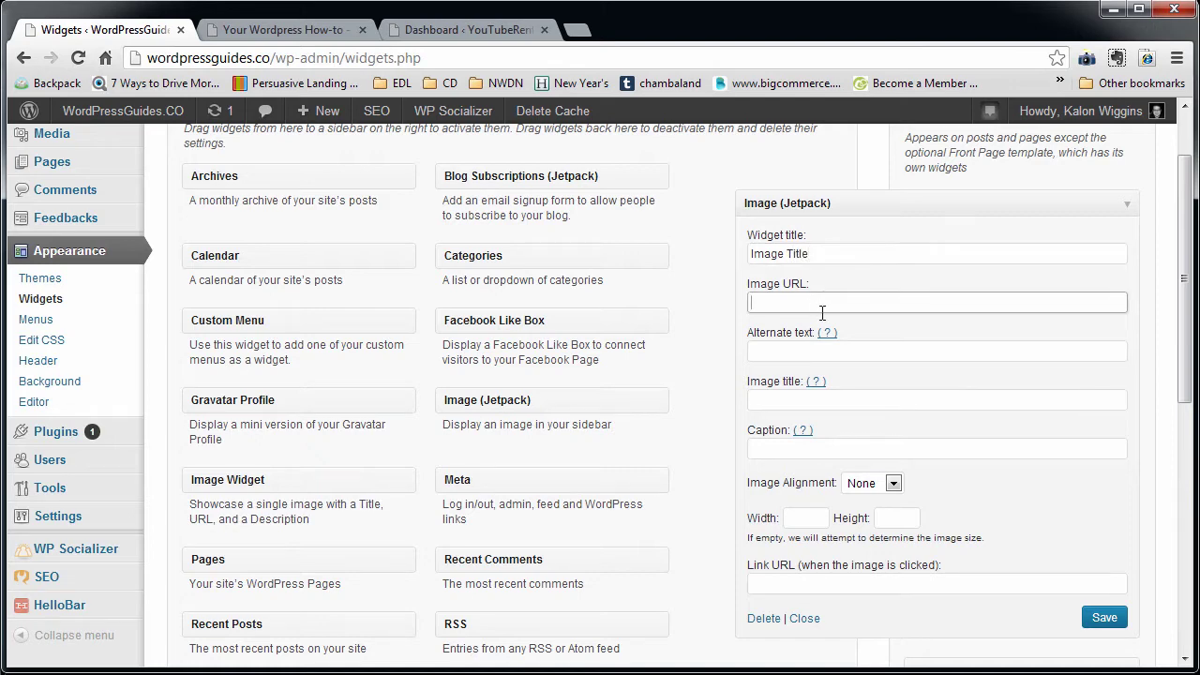
# Open the Media Library in a new browser tab
pyautogui.scroll(1, 821, 312)
pyautogui.rightClick(75, 228)
pyautogui.click(122, 238)
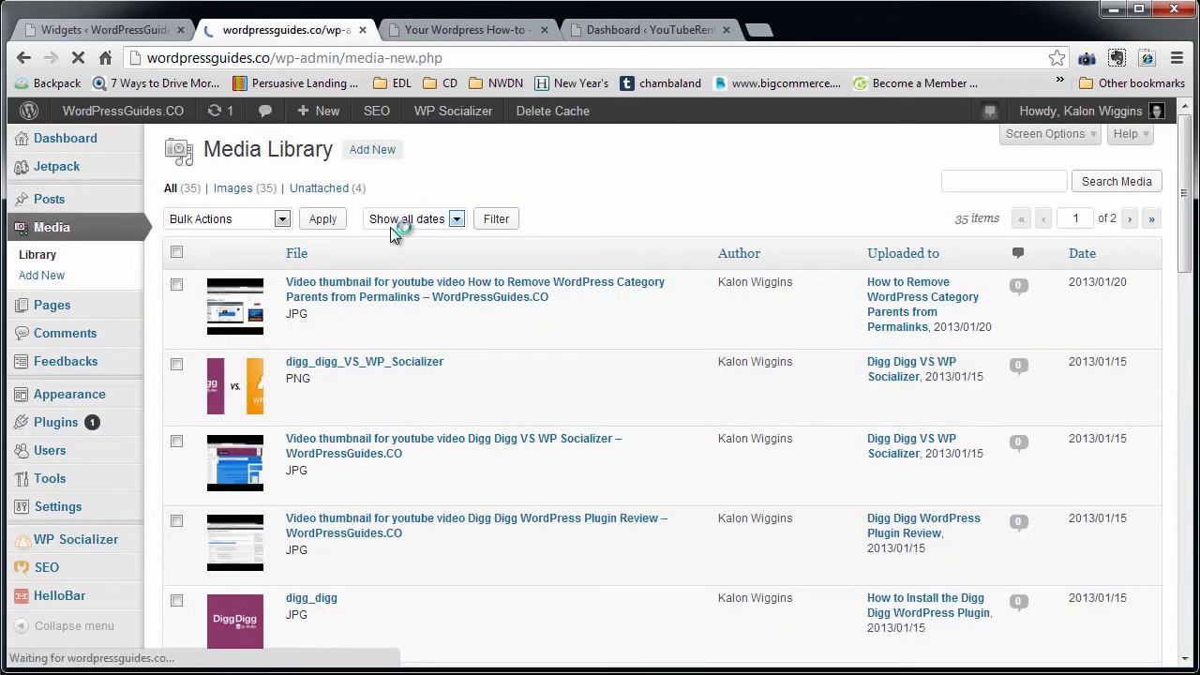
# Upload wels-catfish.jpg to the Media Library and copy its file URL
pyautogui.moveTo(2, 525); pyautogui.dragTo(506, 311)
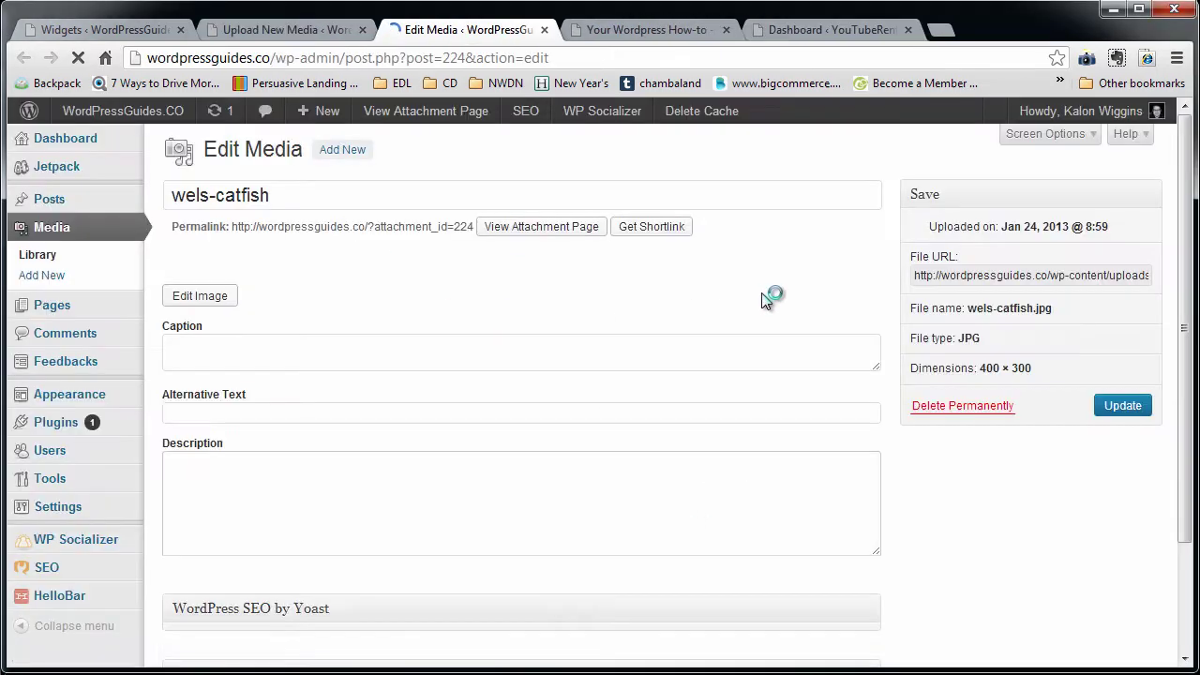
pyautogui.tripleClick(993, 274)
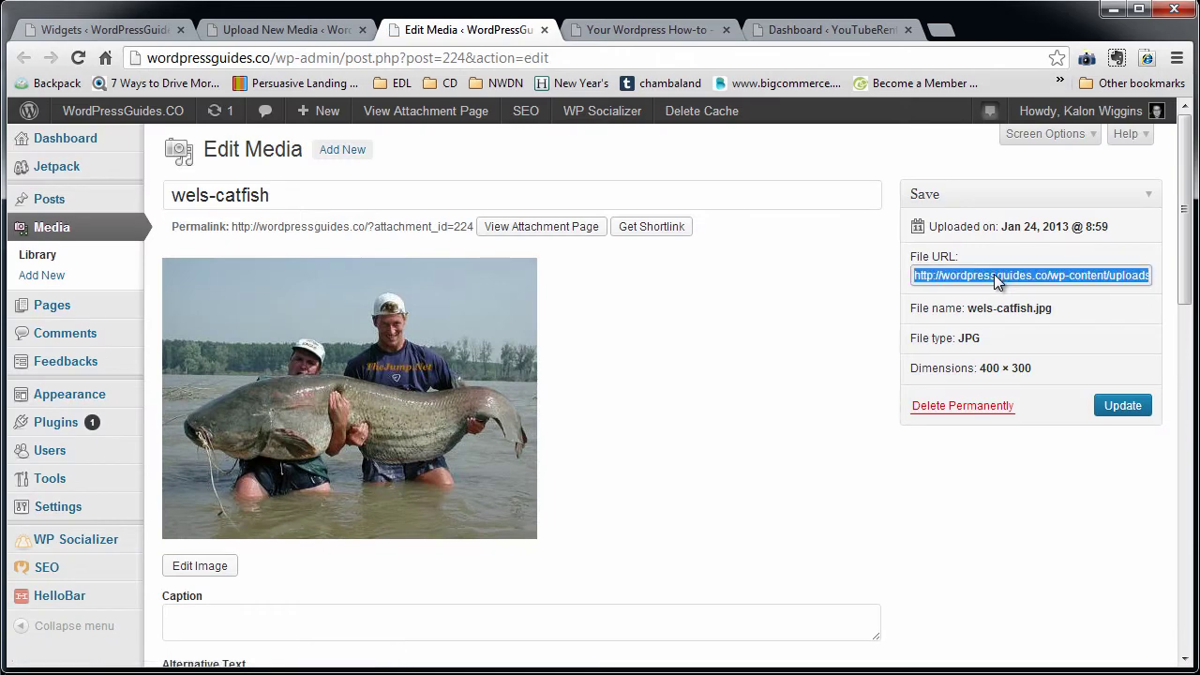
pyautogui.rightClick(994, 274)
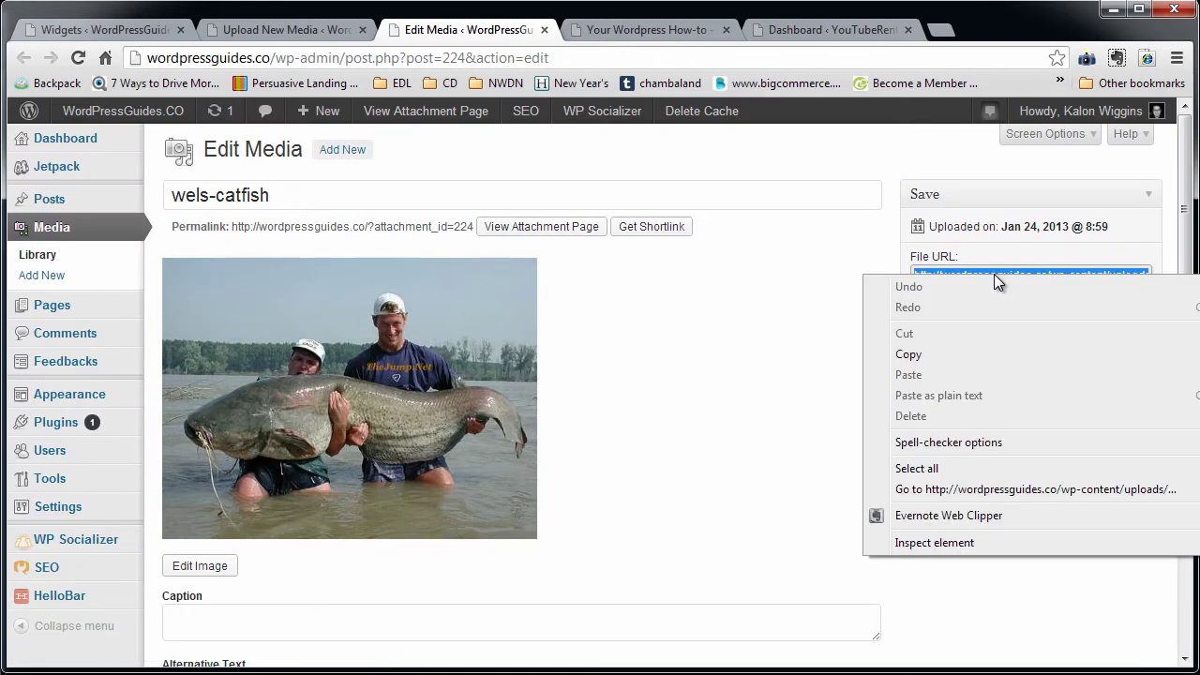
pyautogui.click(986, 353)
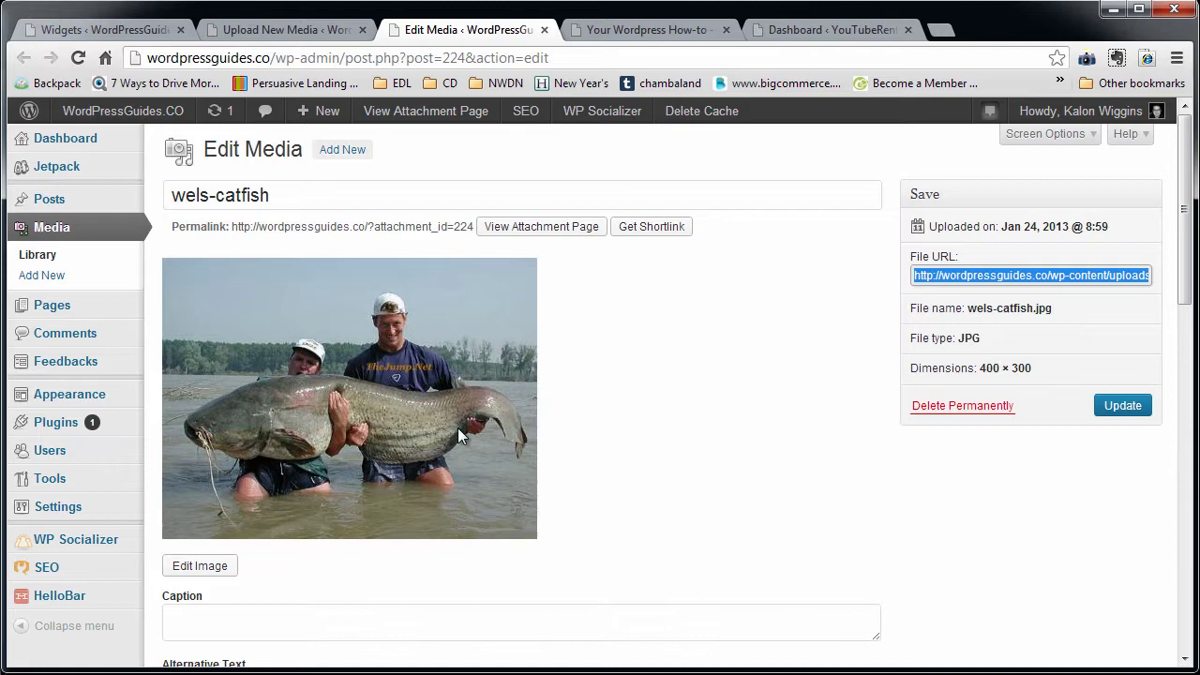
# Paste the catfish file URL into the widget's Image URL and trim off the domain
pyautogui.click(134, 23)
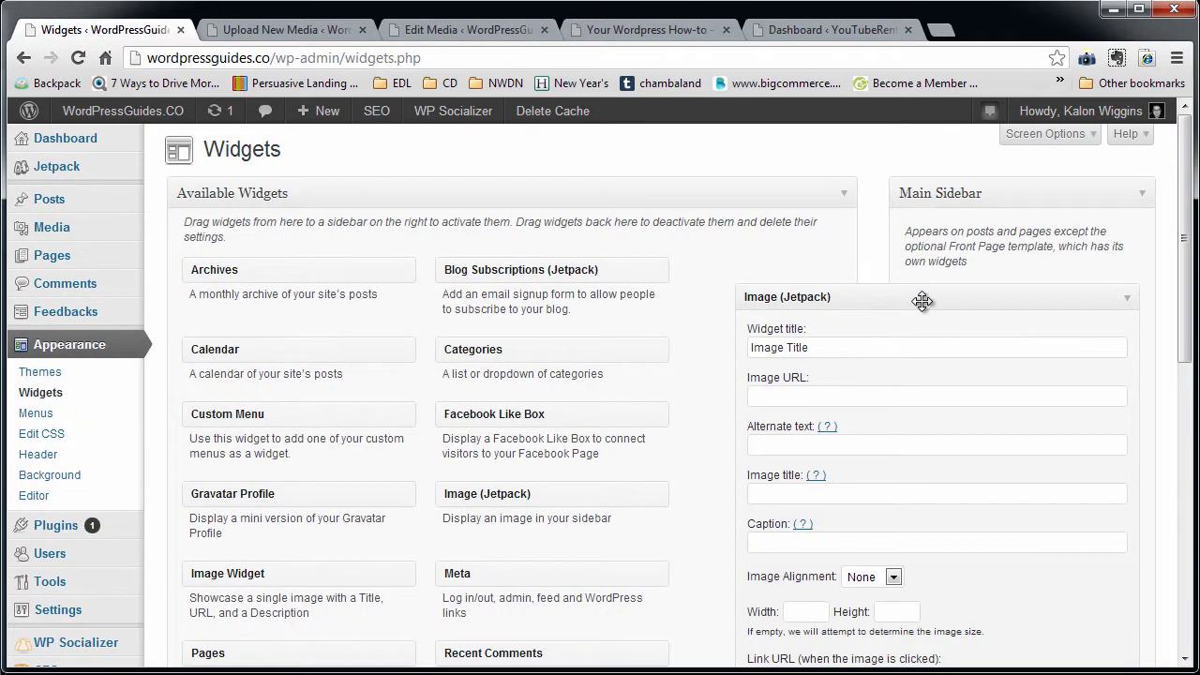
pyautogui.click(921, 298)
pyautogui.click(1129, 298)
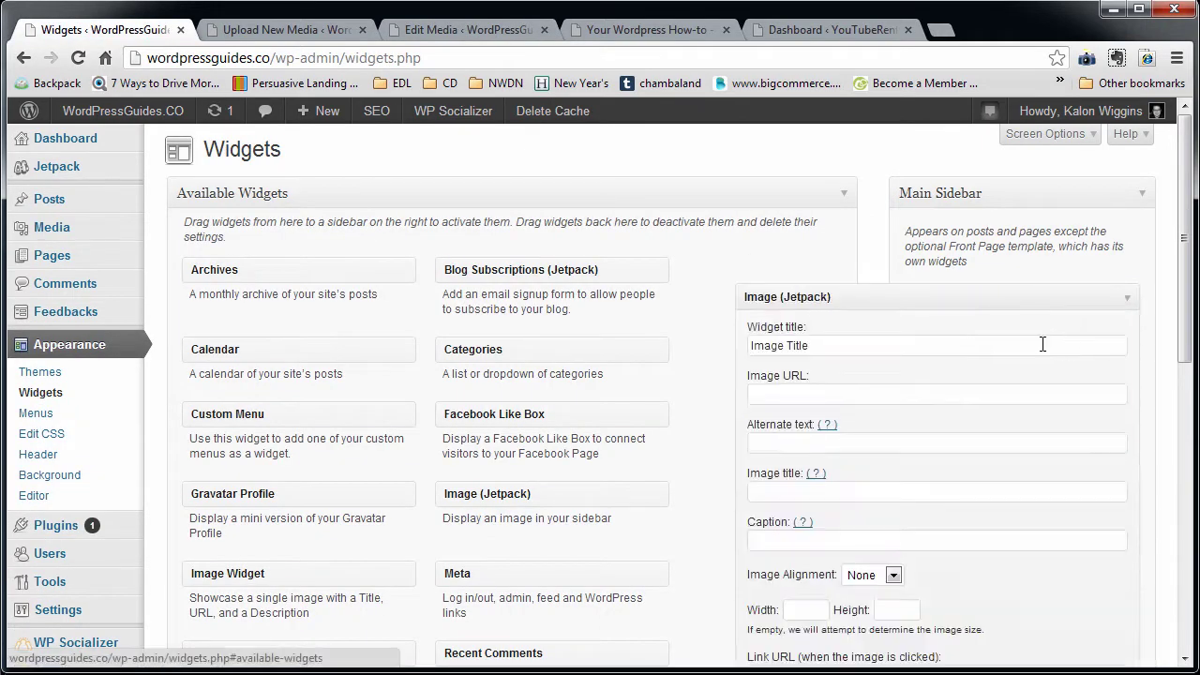
pyautogui.scroll(-1, 1021, 356)
pyautogui.click(818, 299)
pyautogui.rightClick(819, 300)
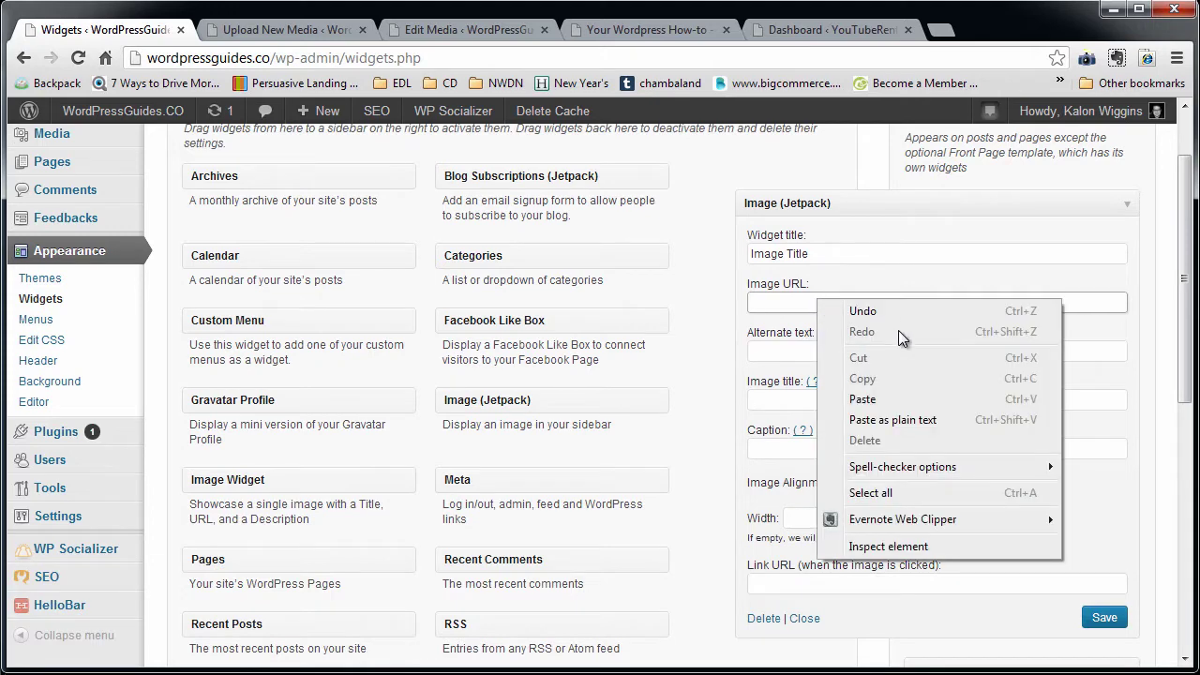
pyautogui.click(878, 400)
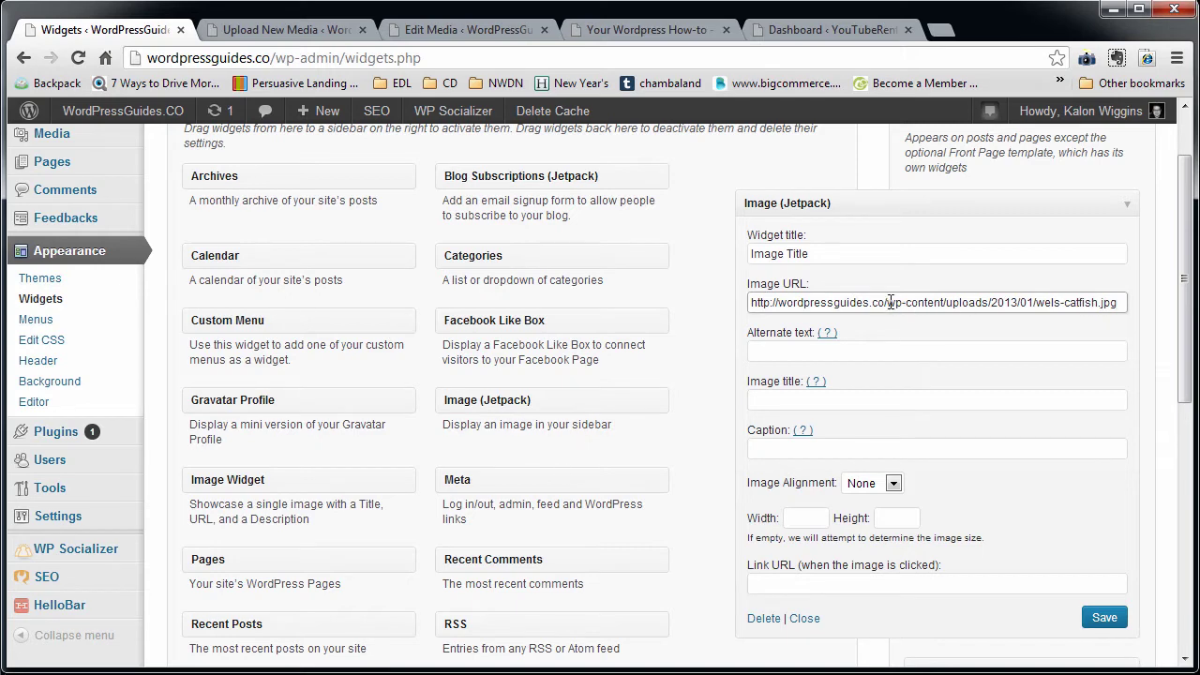
pyautogui.scroll(-1, 648, 310)
pyautogui.moveTo(885, 302); pyautogui.dragTo(604, 314)
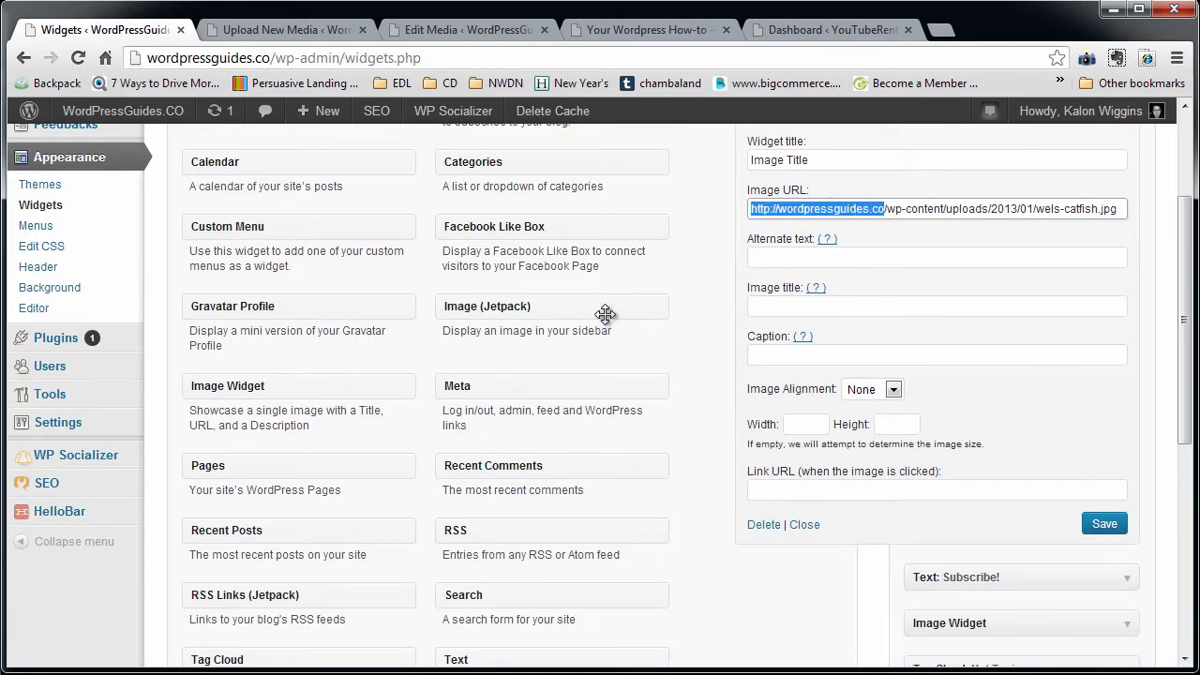
pyautogui.press('BackSpace')
# Set alternate text 'Crazy', image title 'Catfish', fill the caption, and align Right
pyautogui.click(825, 256)
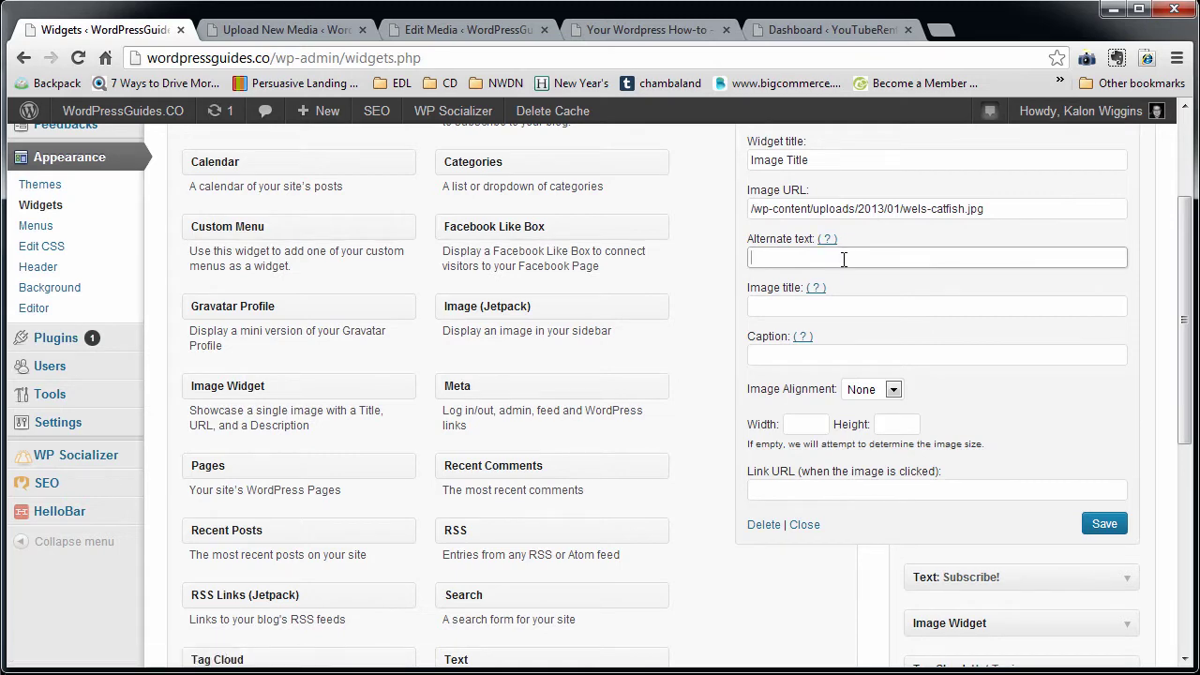
pyautogui.write('Crazy')
pyautogui.click(828, 304)
pyautogui.write('Catfish Title')
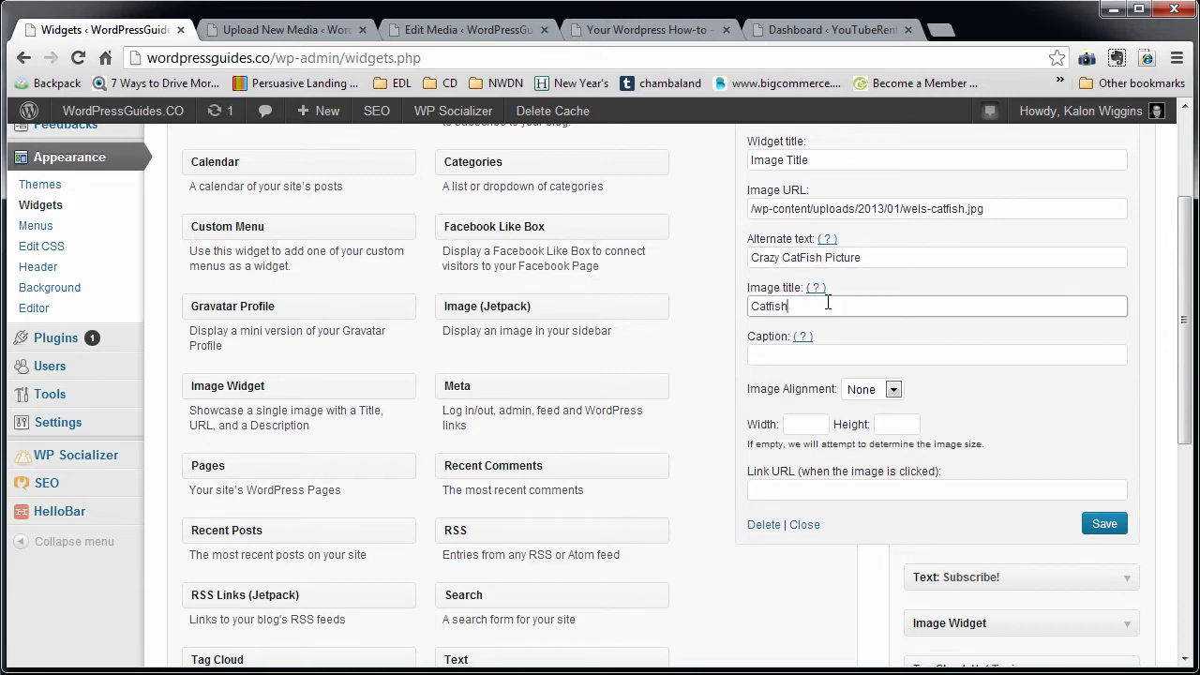
pyautogui.click(779, 352)
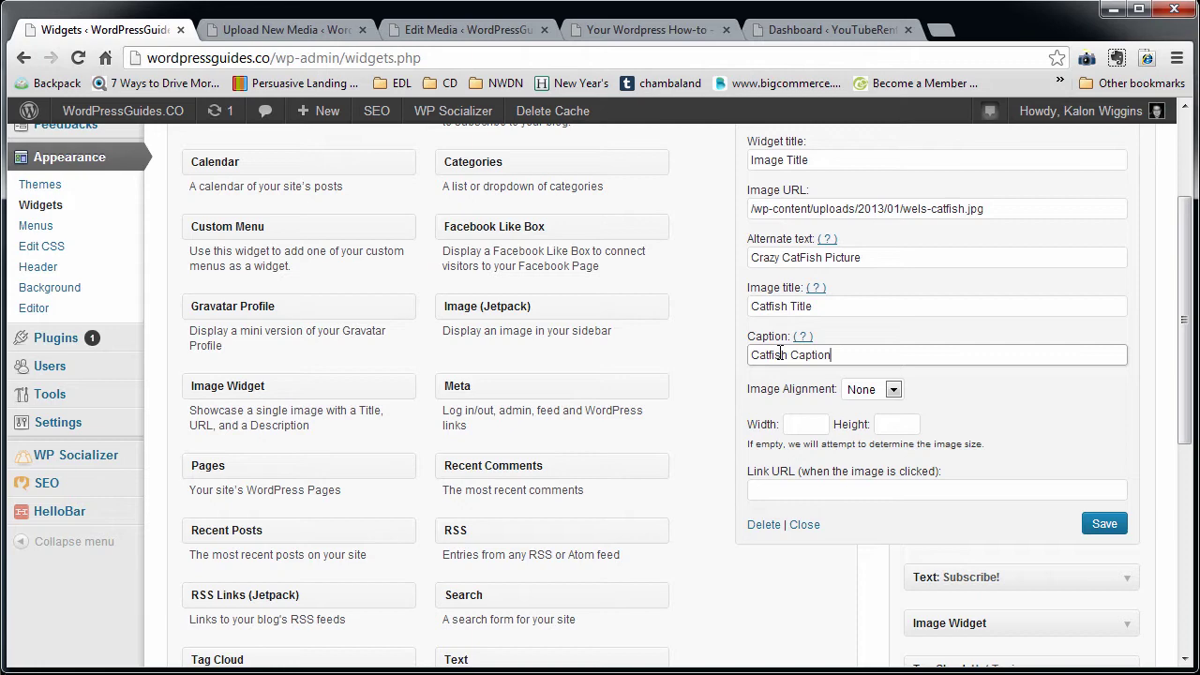
pyautogui.press('Tab')
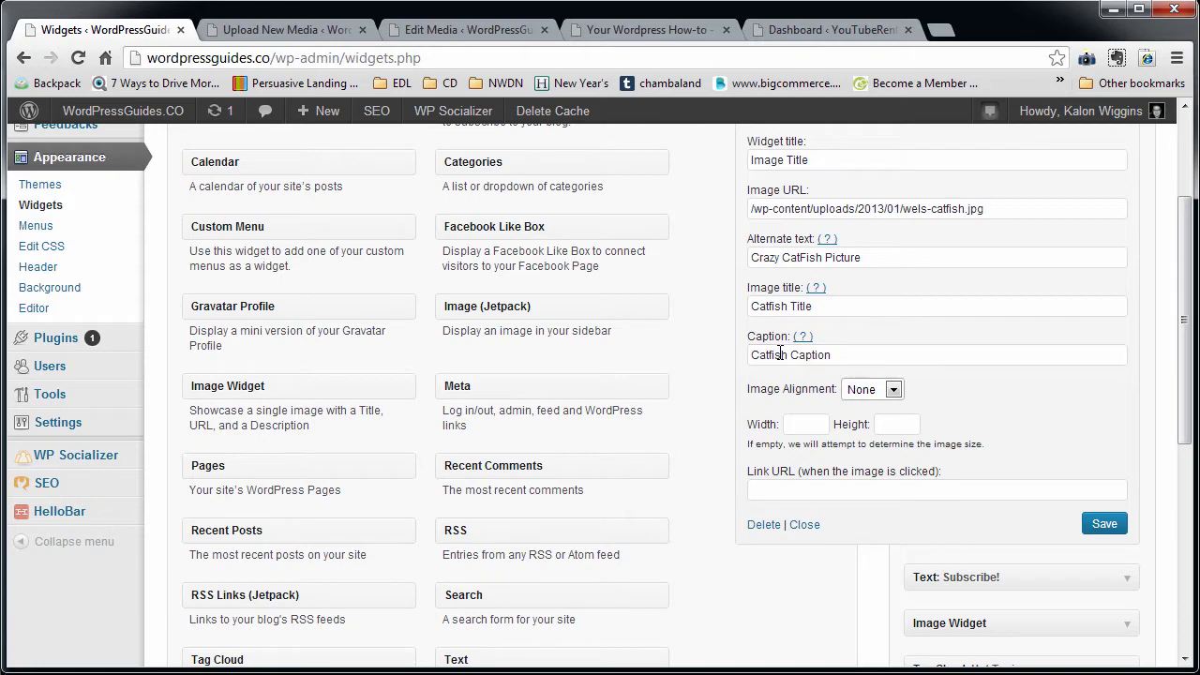
pyautogui.click(877, 394)
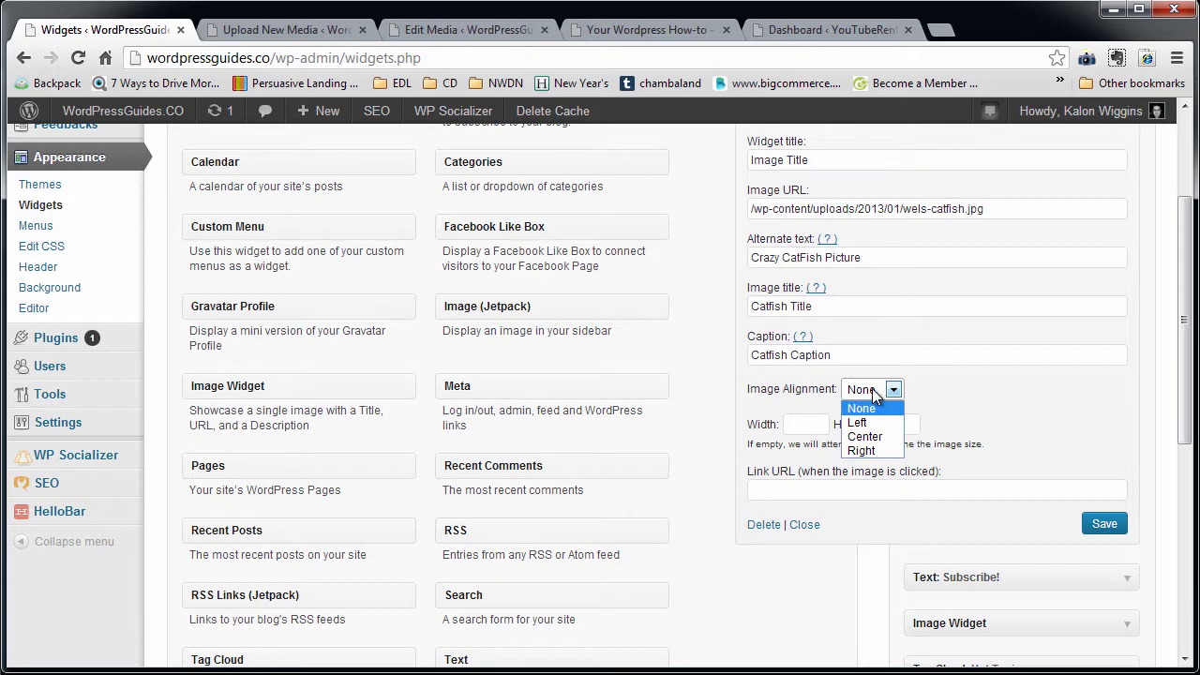
pyautogui.click(867, 451)
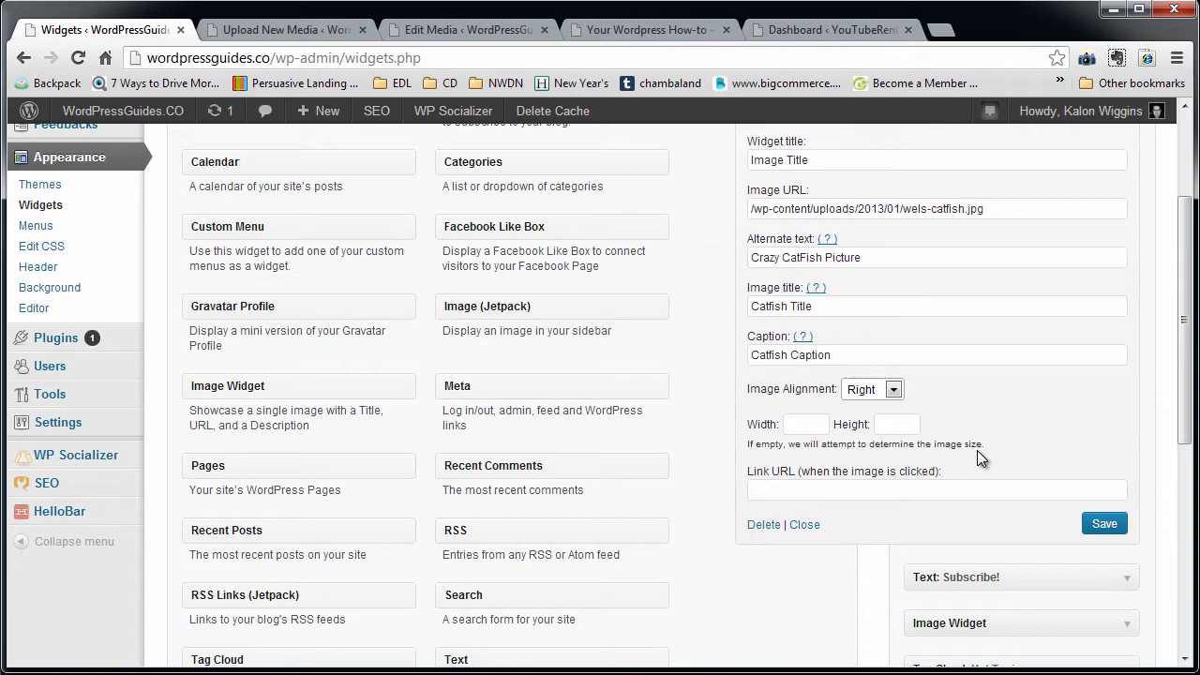
pyautogui.click(818, 492)
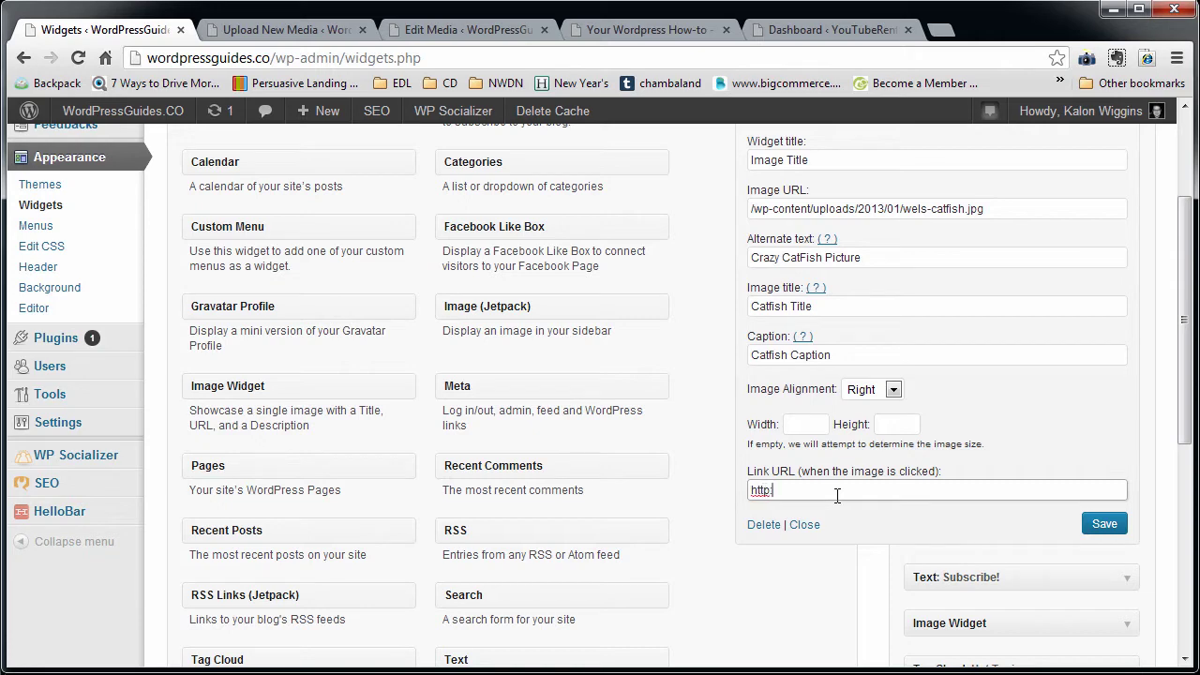
pyautogui.write('http://www.google.com')
pyautogui.tripleClick(837, 492)
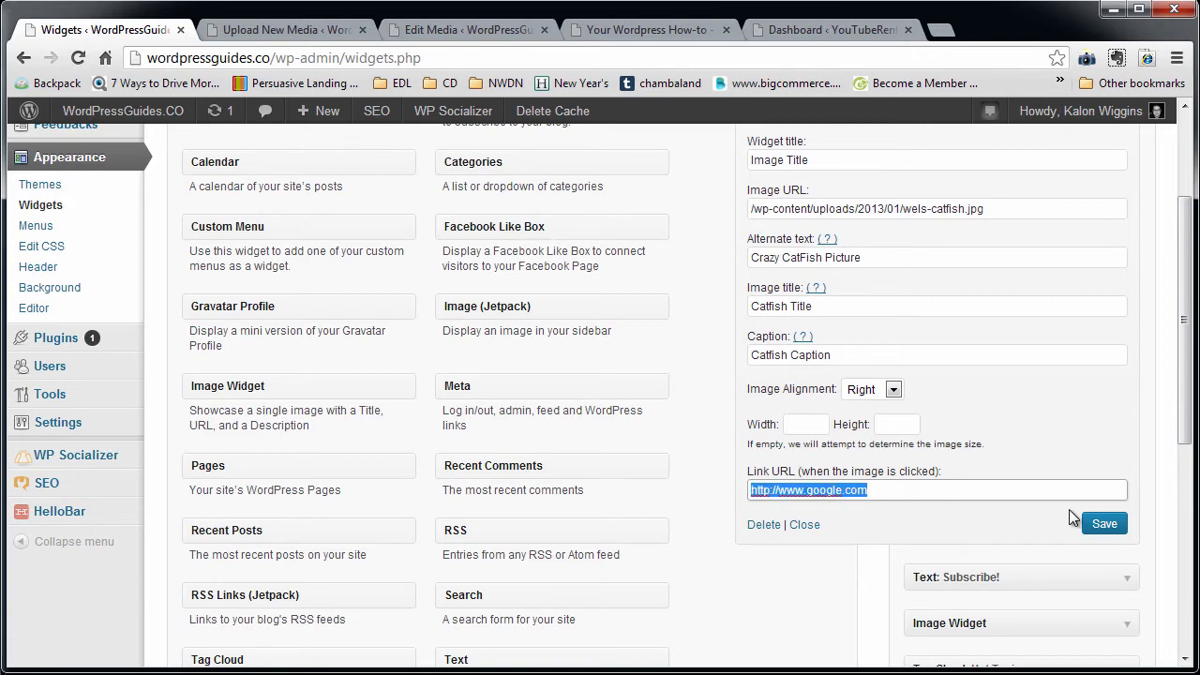
pyautogui.click(1100, 527)
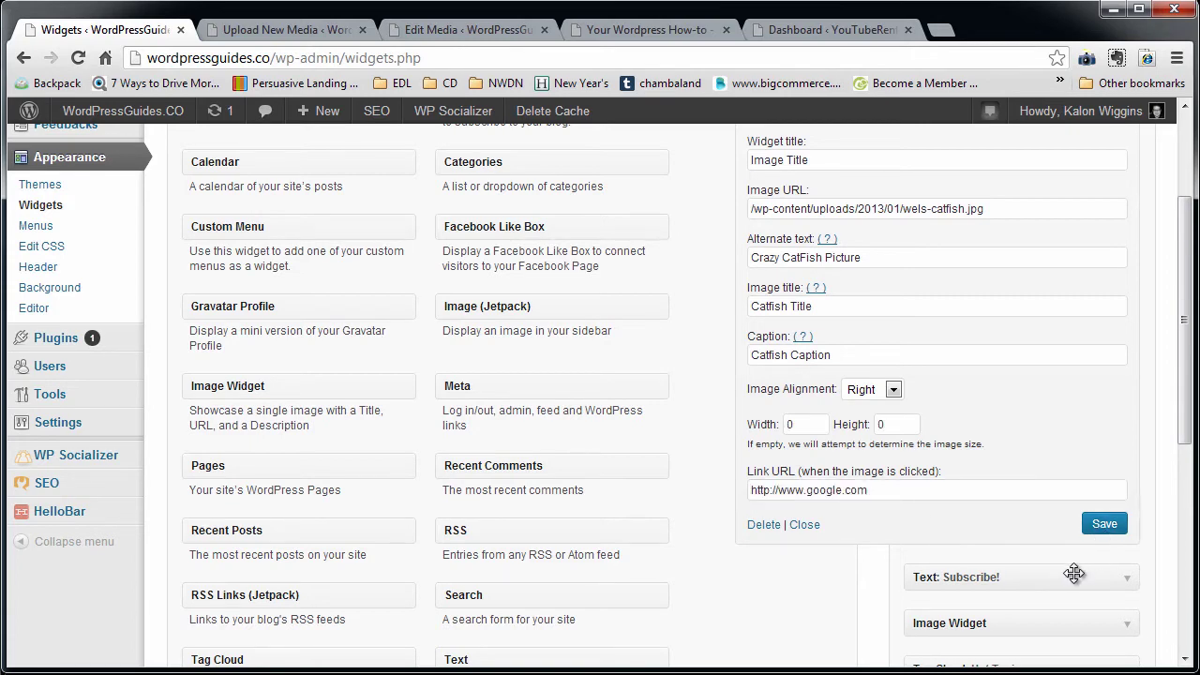
pyautogui.click(641, 29)
# Reload the live site and inspect the catfish image's markup in developer tools
pyautogui.click(79, 57)
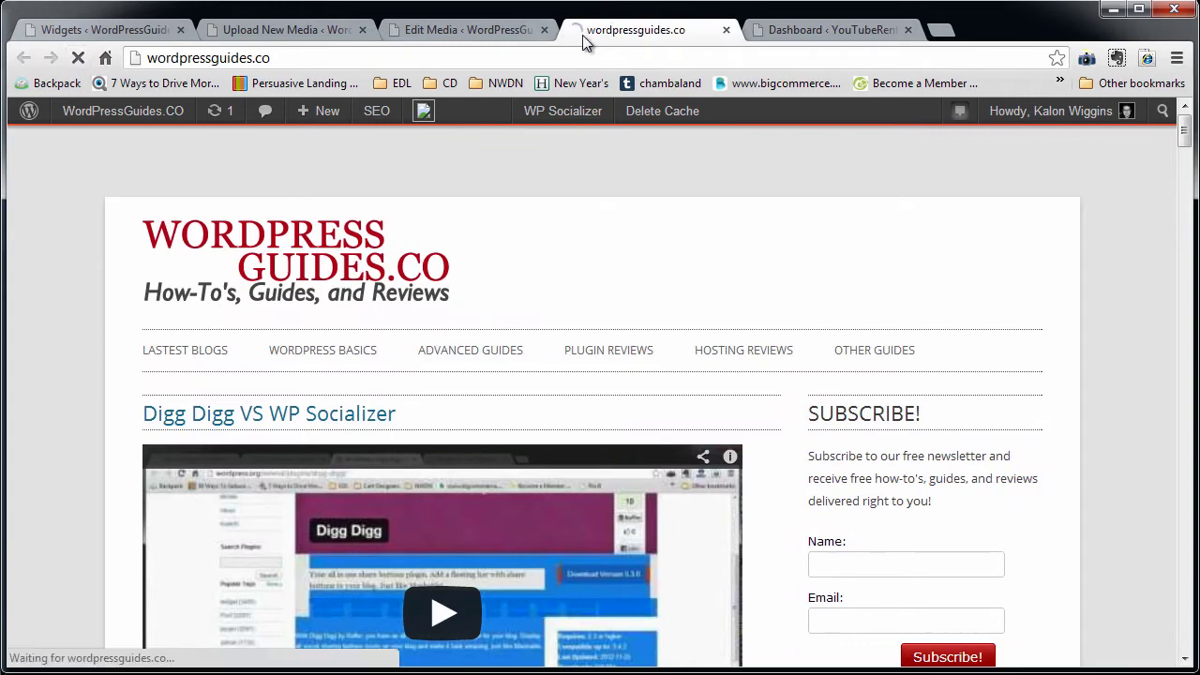
pyautogui.moveTo(583, 42); pyautogui.dragTo(281, 31)
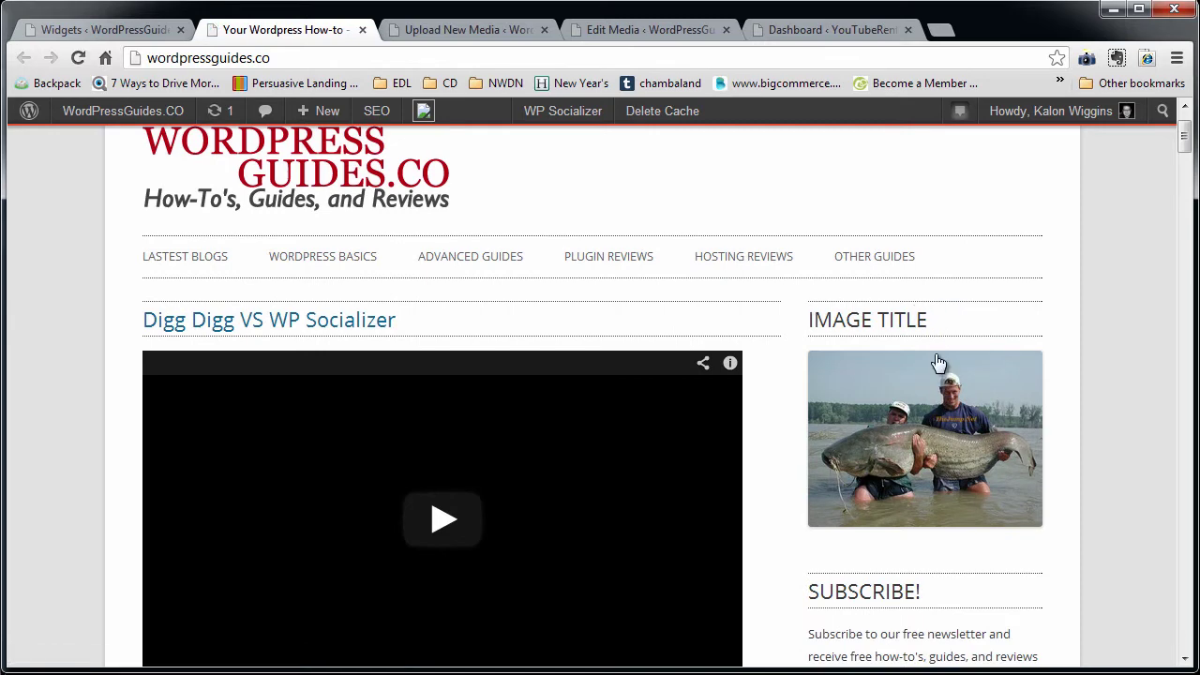
pyautogui.scroll(-1, 1031, 522)
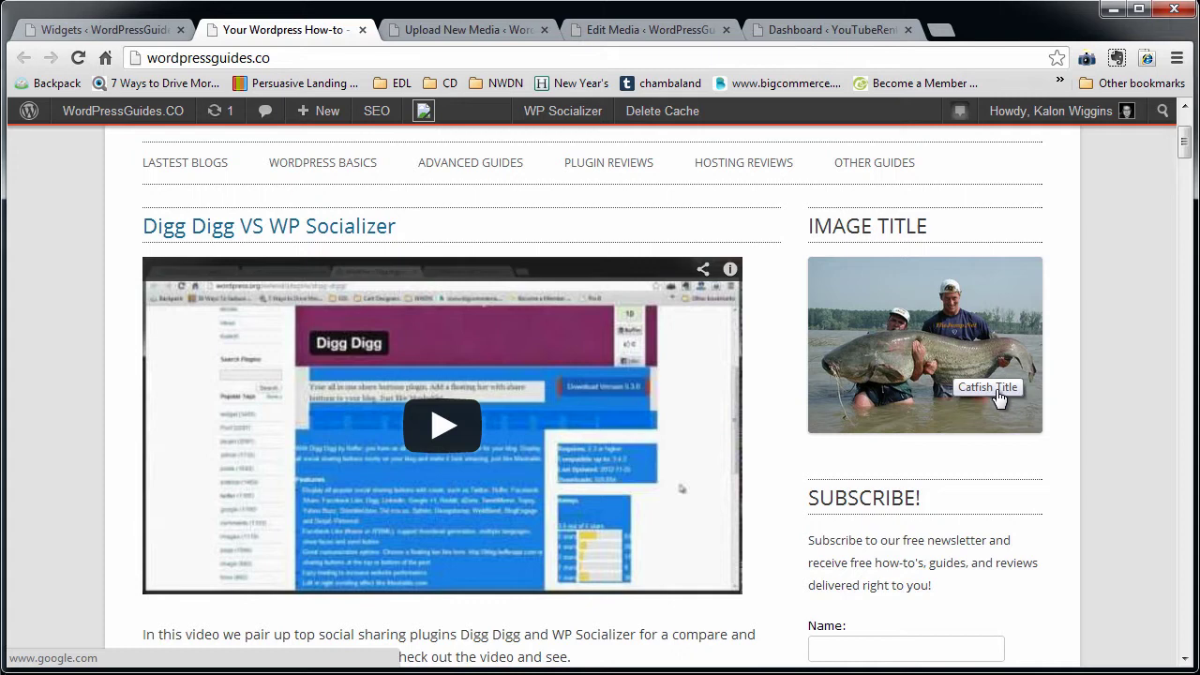
pyautogui.rightClick(912, 358)
pyautogui.click(976, 619)
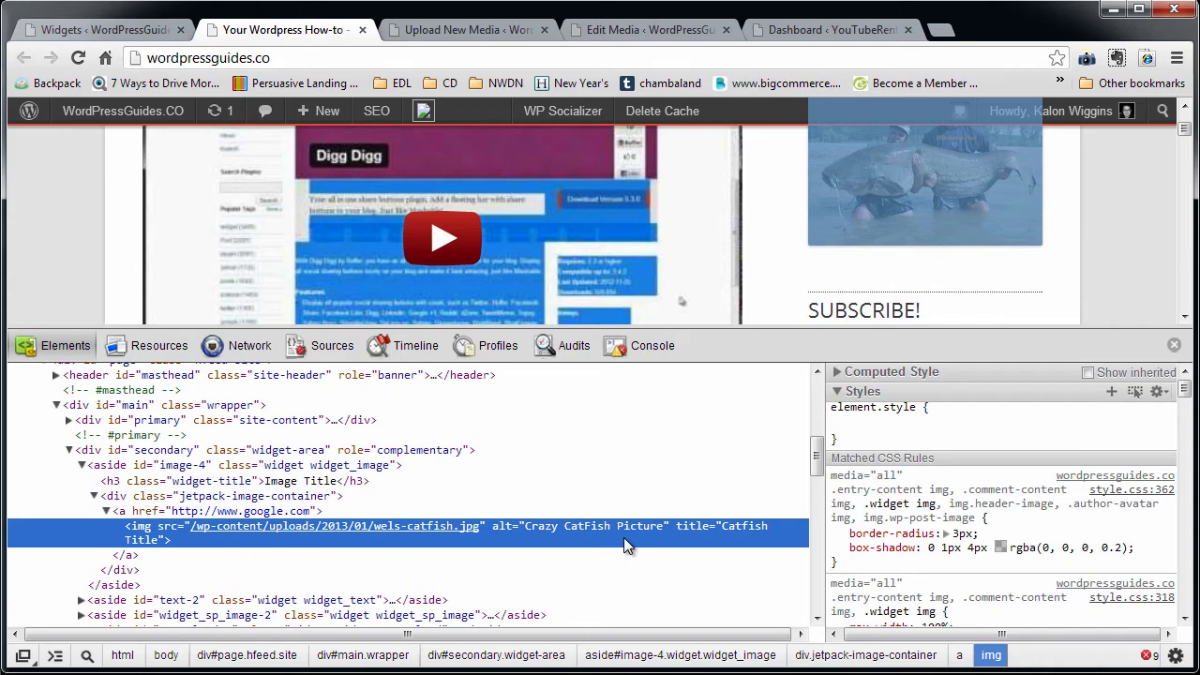
# Delete the 'Catfish Caption' text from the widget's Caption field
pyautogui.click(137, 32)
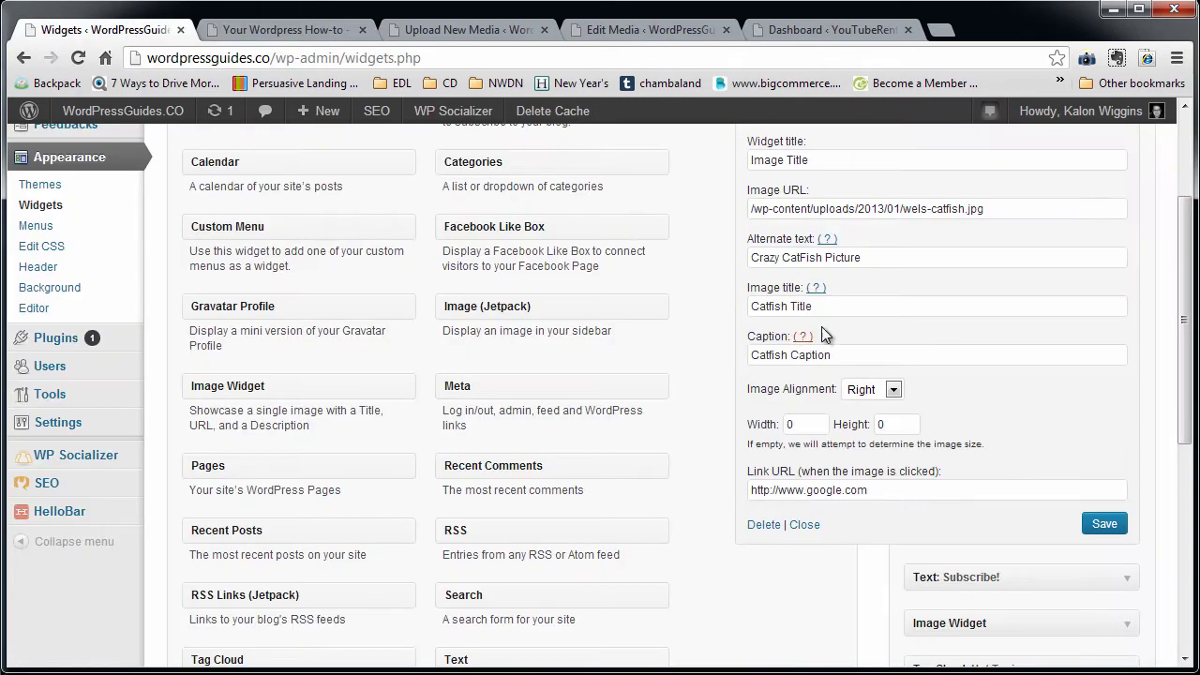
pyautogui.tripleClick(841, 355)
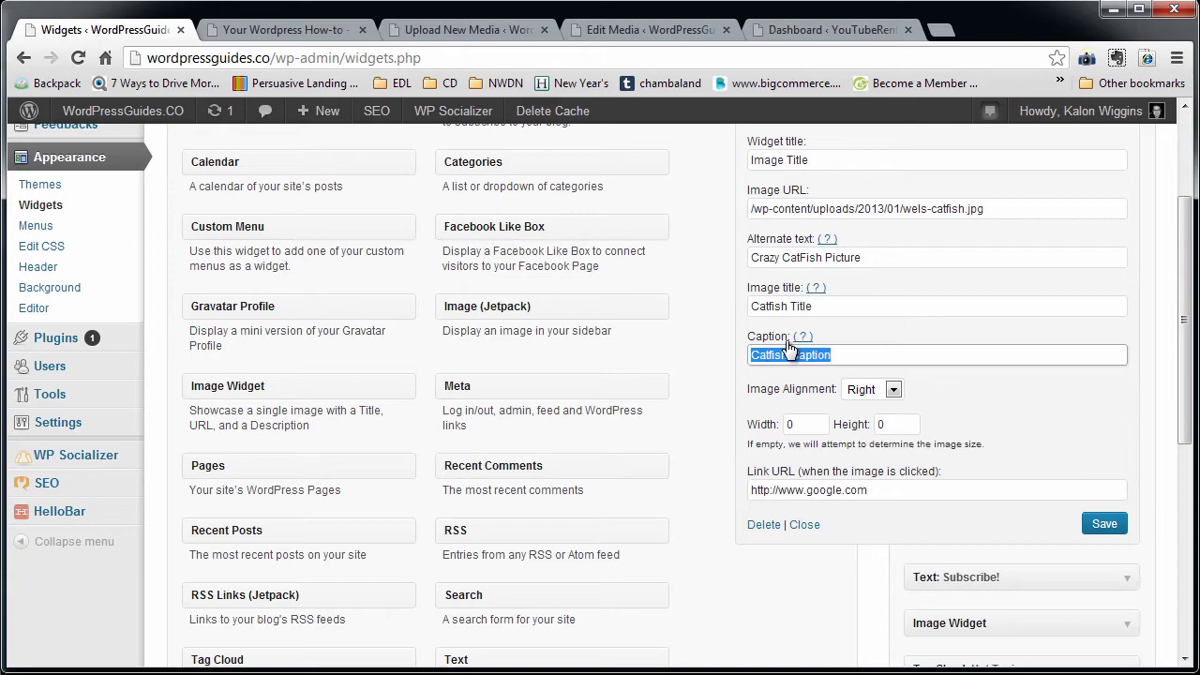
pyautogui.click(802, 335)
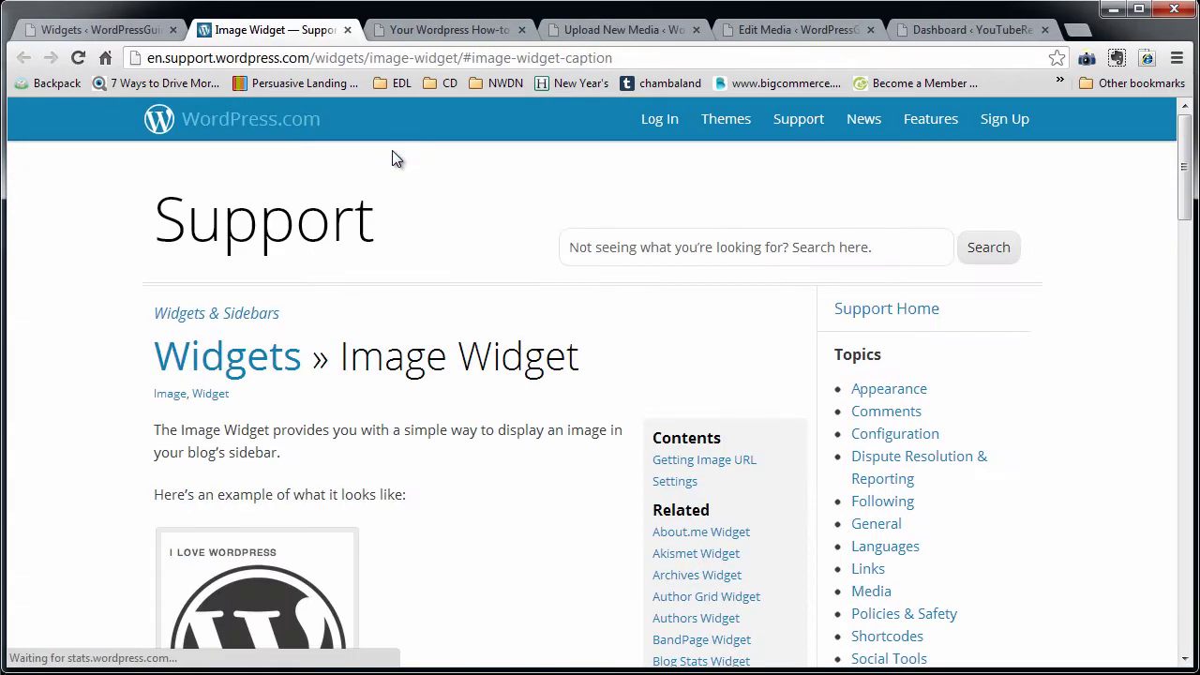
pyautogui.scroll(-2, 342, 458)
pyautogui.hotkey('ctrl', 'w')
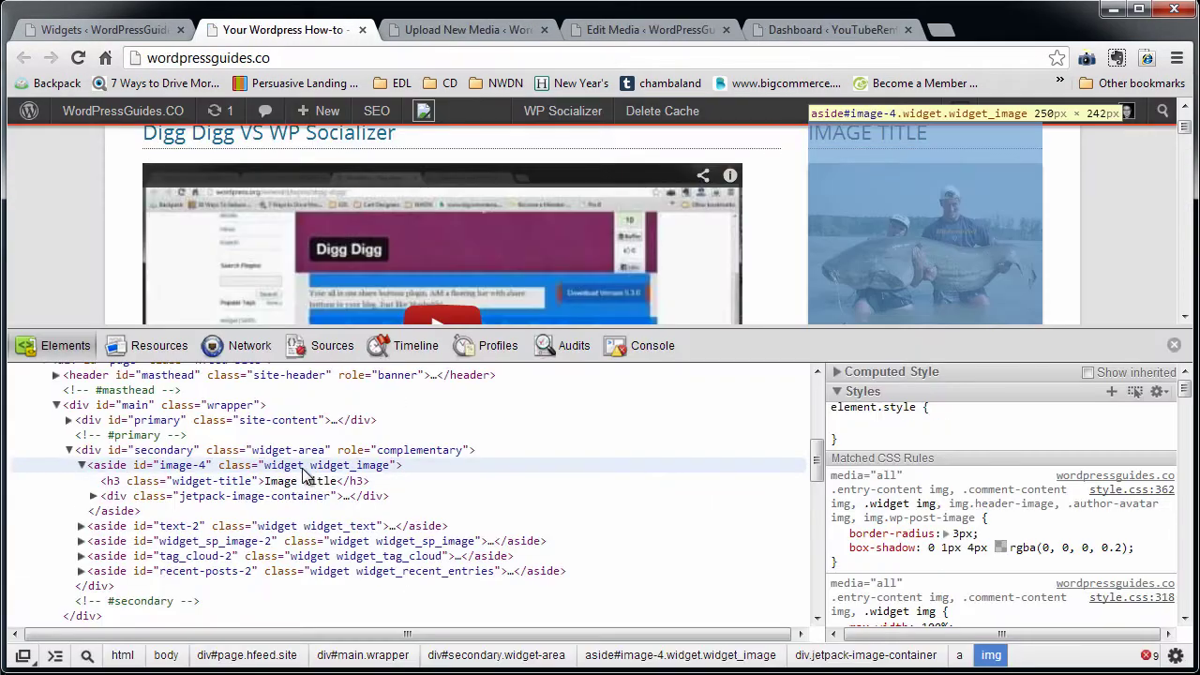
pyautogui.click(1173, 344)
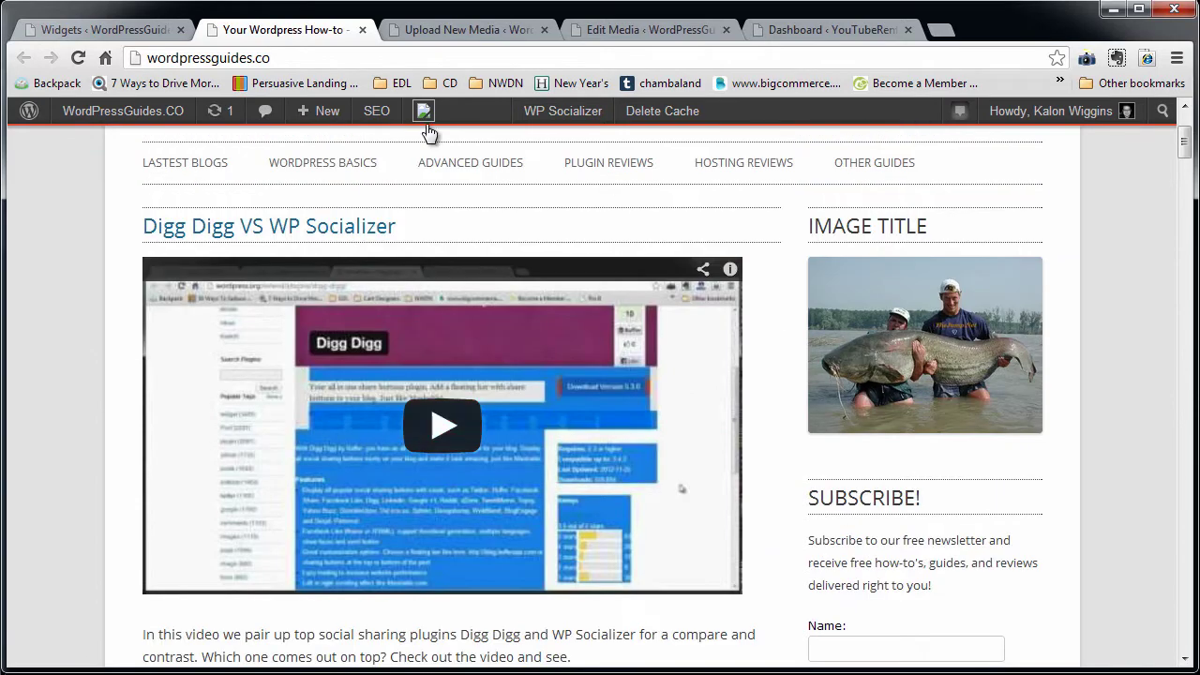
pyautogui.click(114, 29)
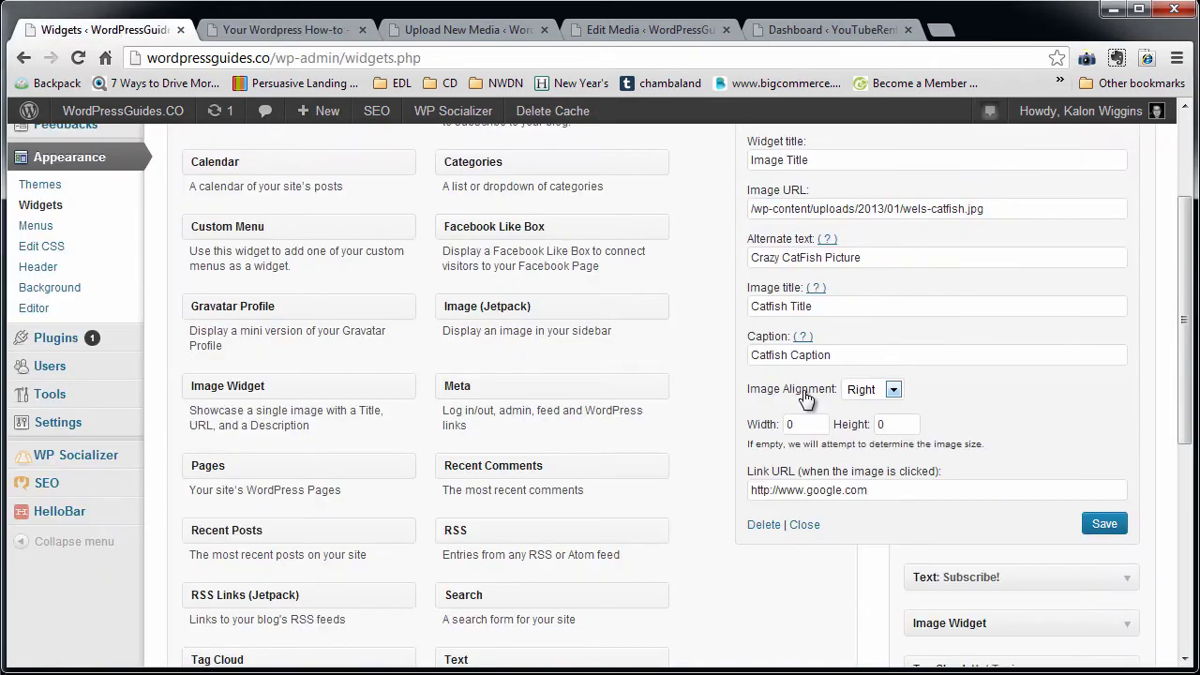
pyautogui.moveTo(832, 356); pyautogui.dragTo(729, 356)
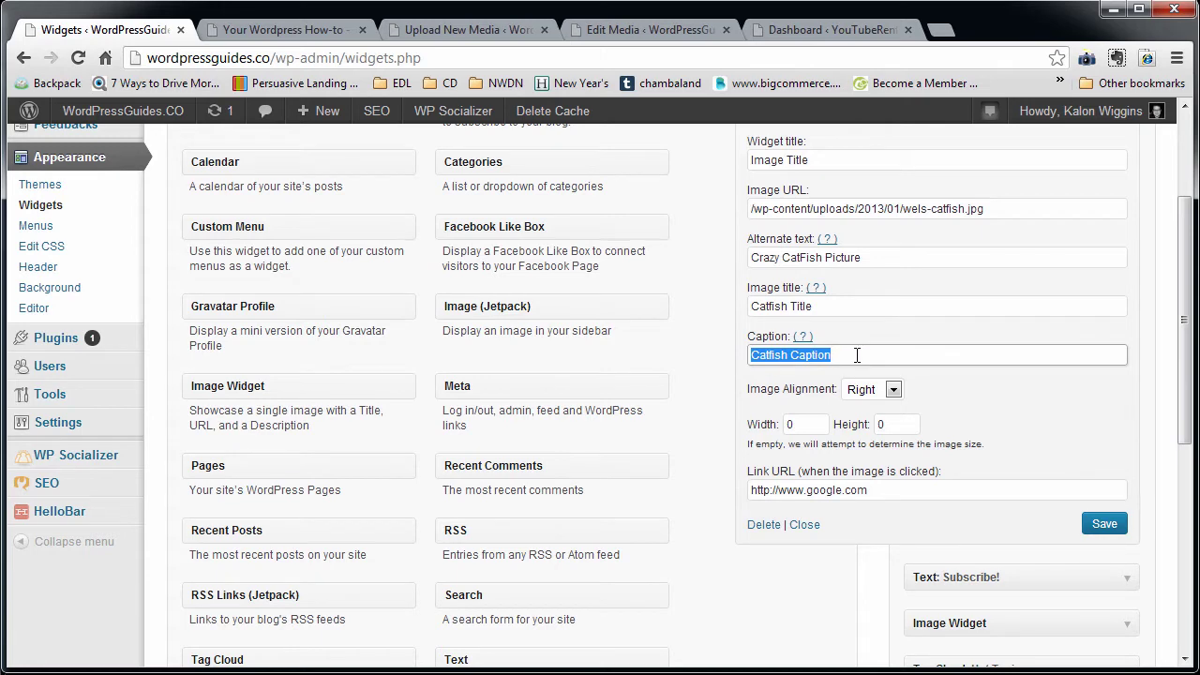
pyautogui.moveTo(862, 356); pyautogui.dragTo(737, 362)
pyautogui.press('BackSpace')
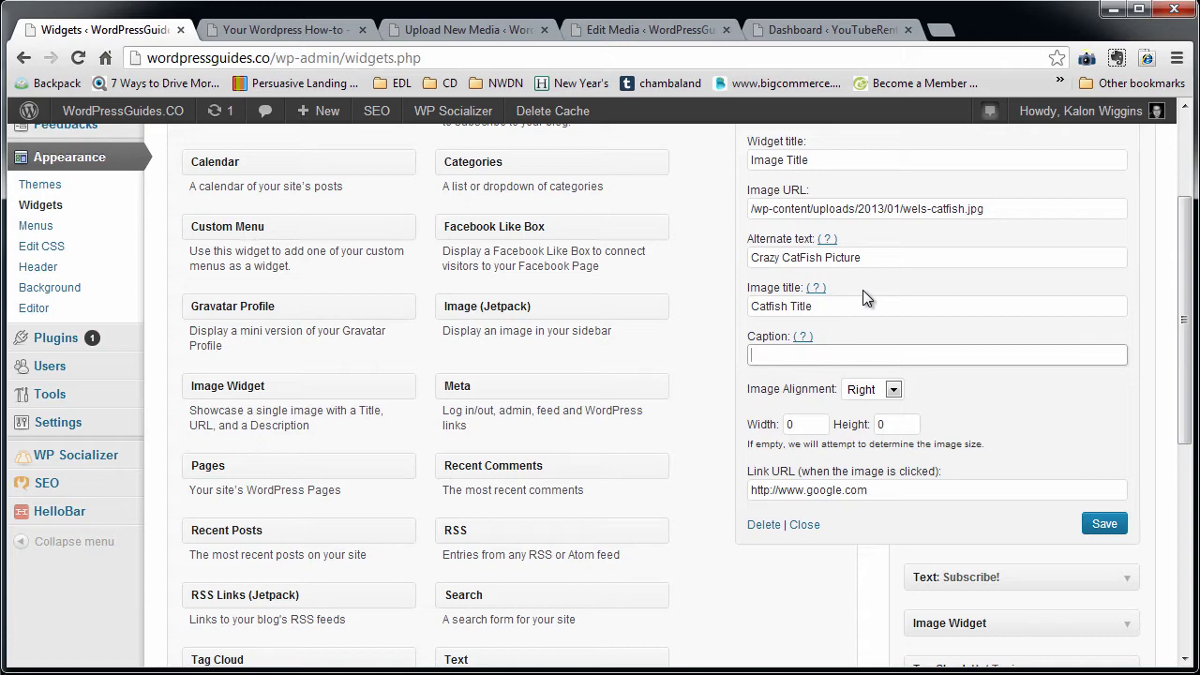
pyautogui.scroll(1, 862, 296)
# Inspect the captionless catfish image's markup again on the live site
pyautogui.click(281, 29)
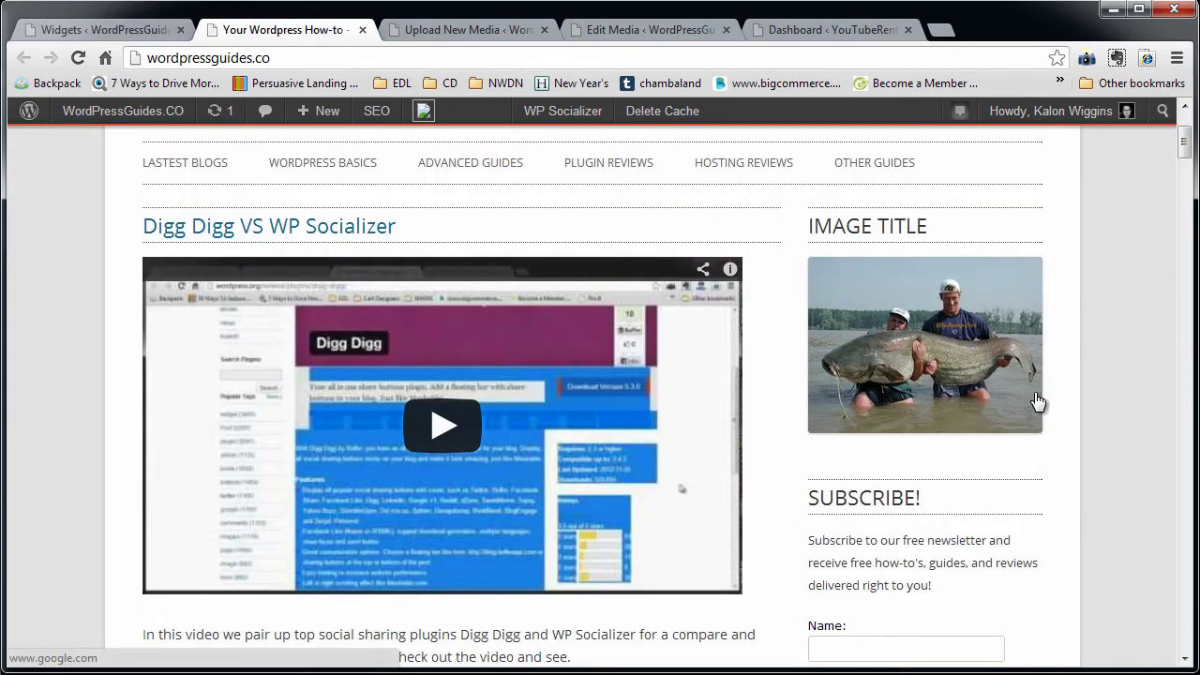
pyautogui.rightClick(928, 355)
pyautogui.click(1000, 609)
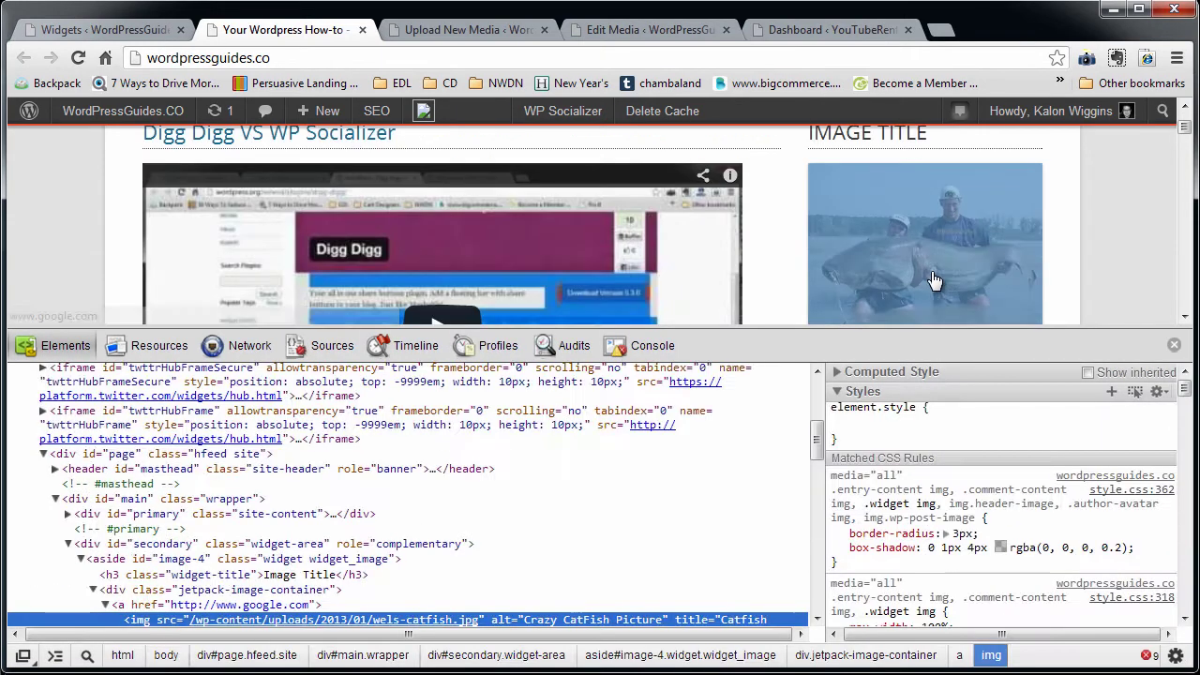
pyautogui.scroll(-1, 927, 281)
pyautogui.moveTo(251, 624)
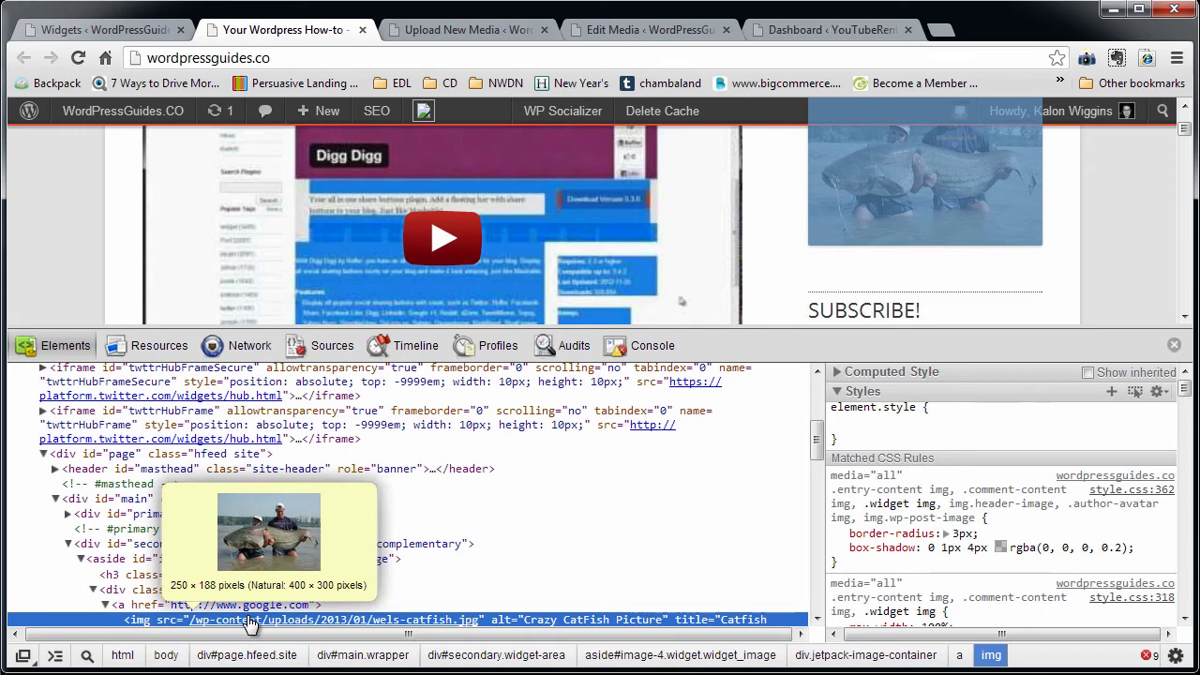
# Resize the image to width 100 and height 66, save, and reload the site
pyautogui.click(105, 29)
pyautogui.moveTo(797, 520); pyautogui.dragTo(758, 531)
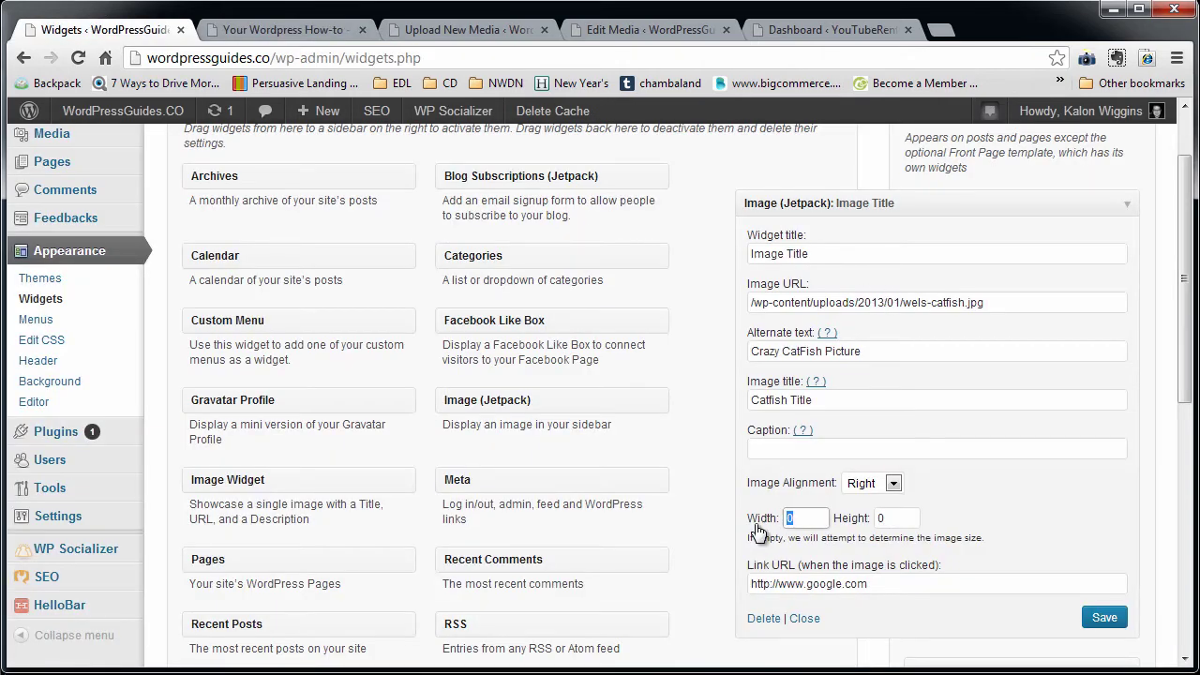
pyautogui.press('Tab')
pyautogui.write('6')
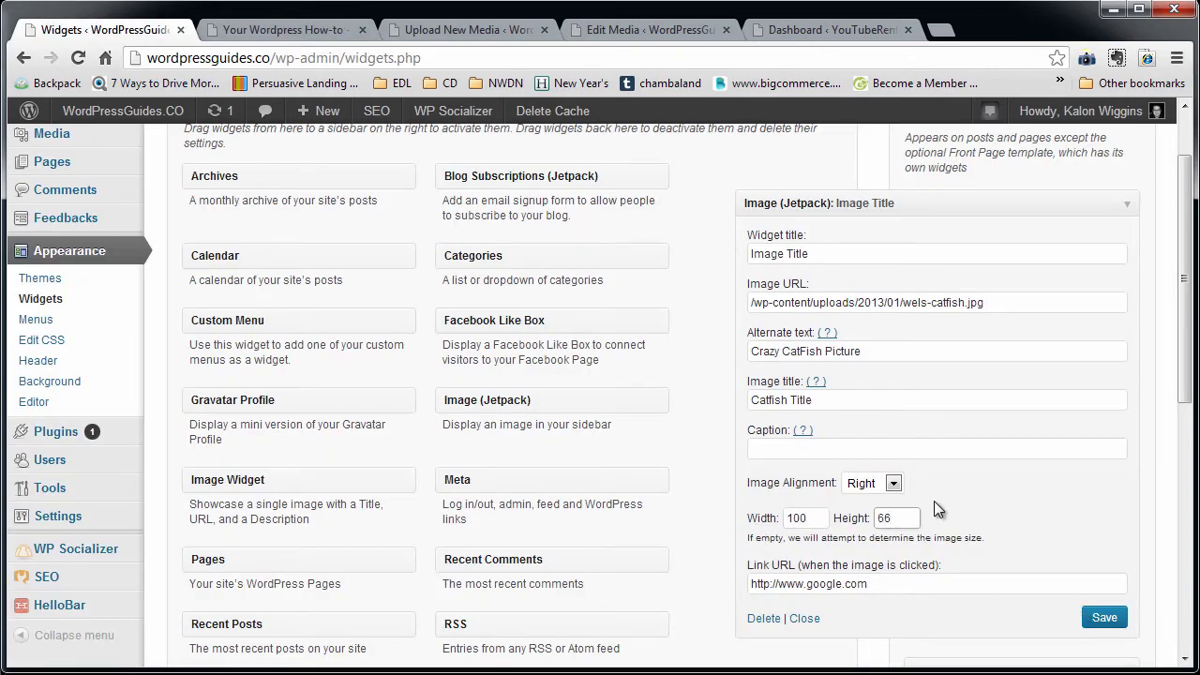
pyautogui.write('6')
pyautogui.click(1102, 618)
pyautogui.click(259, 35)
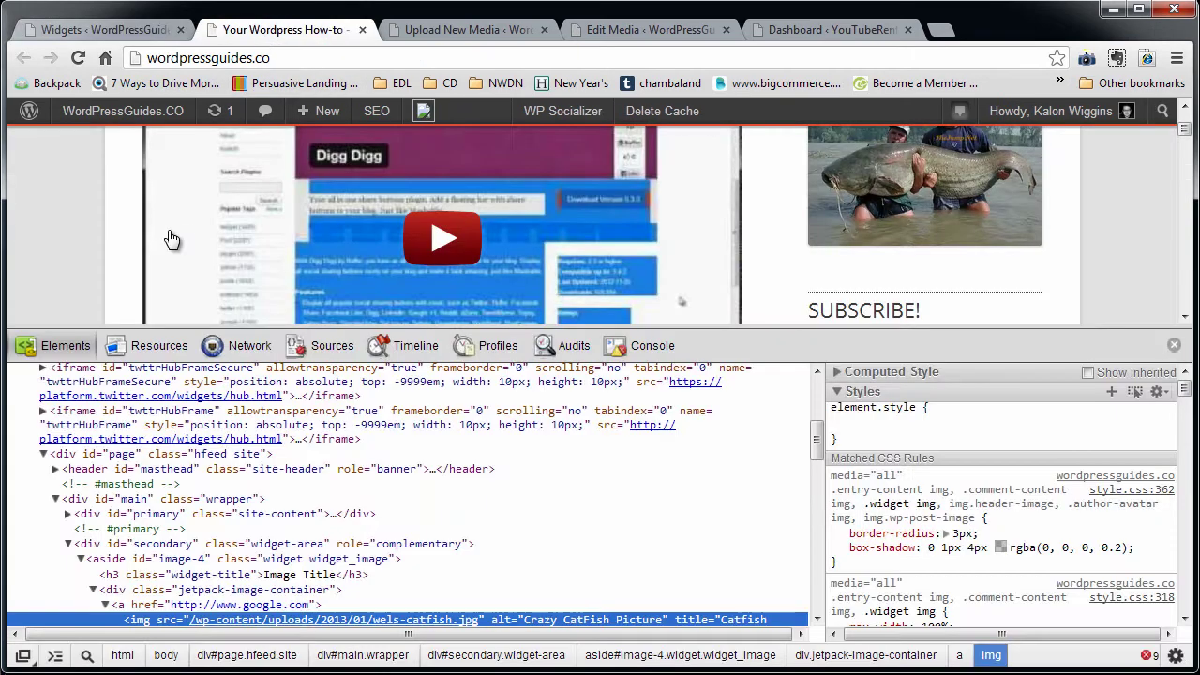
pyautogui.click(1173, 345)
pyautogui.press('F5')
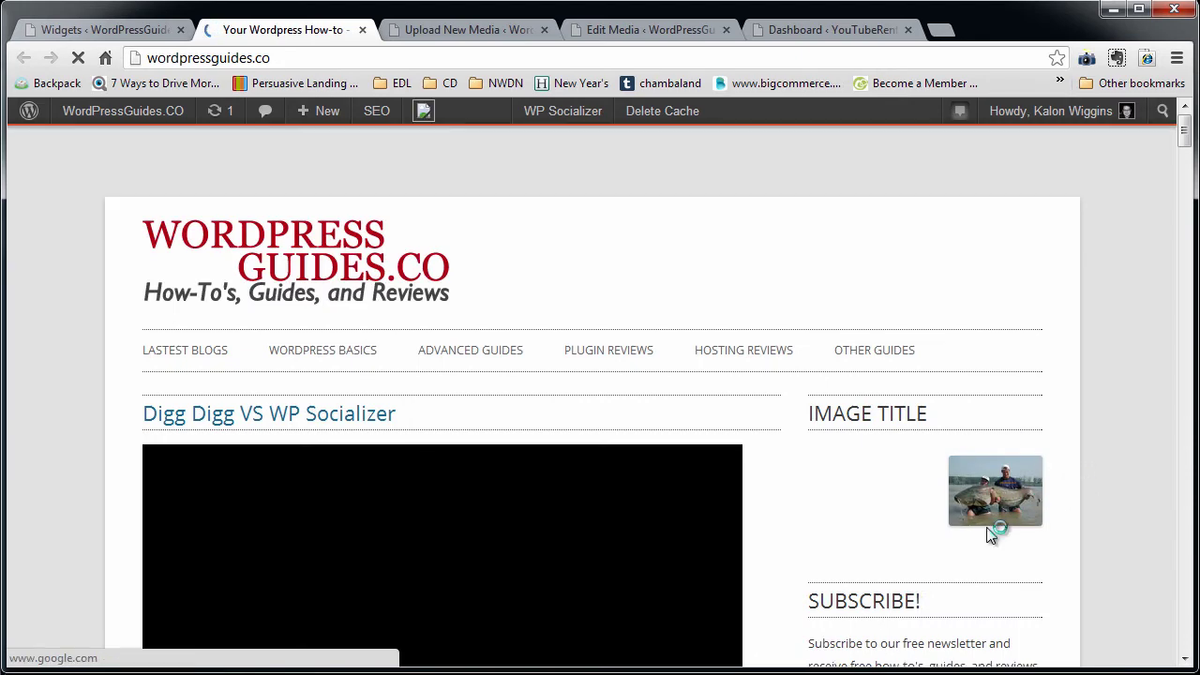
pyautogui.scroll(-4, 991, 527)
# Change the image alignment to Left, save, and reload the site
pyautogui.hotkey('ctrl', 'shift', 'Tab')
pyautogui.scroll(1, 900, 546)
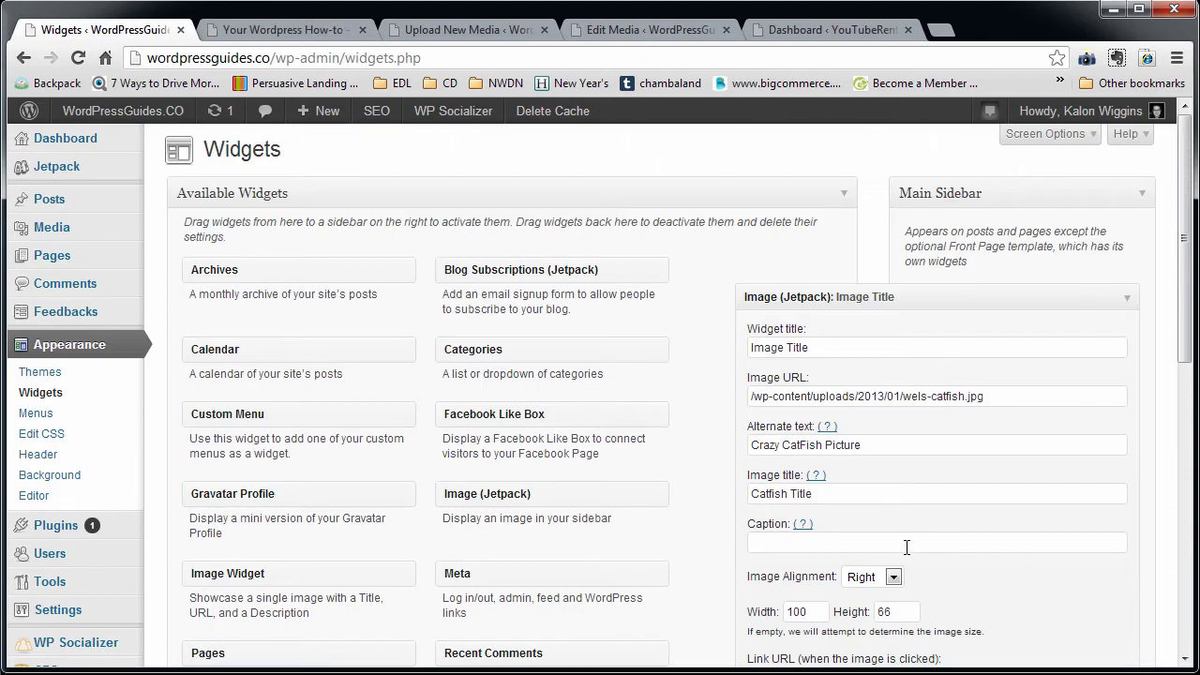
pyautogui.scroll(-2, 956, 536)
pyautogui.click(871, 389)
pyautogui.click(861, 424)
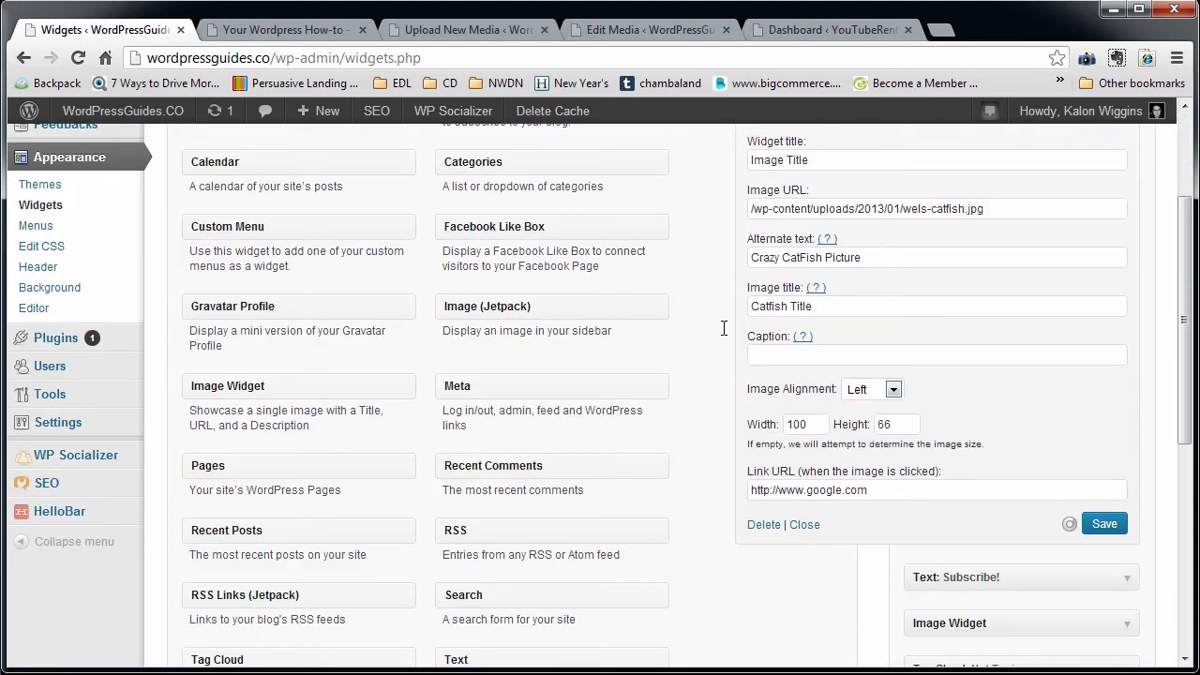
pyautogui.click(267, 30)
pyautogui.click(78, 57)
# Clear the width and height values, save, and confirm the image opens Google
pyautogui.click(89, 29)
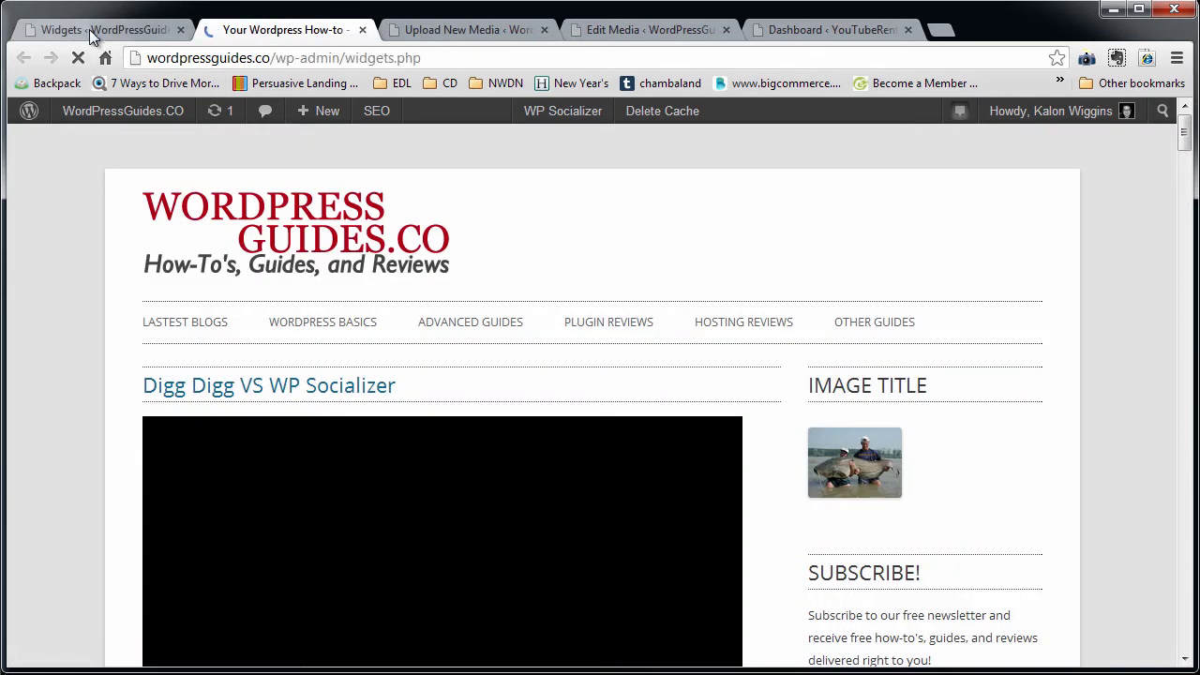
pyautogui.press('Tab')
pyautogui.press('BackSpace')
pyautogui.press('Tab')
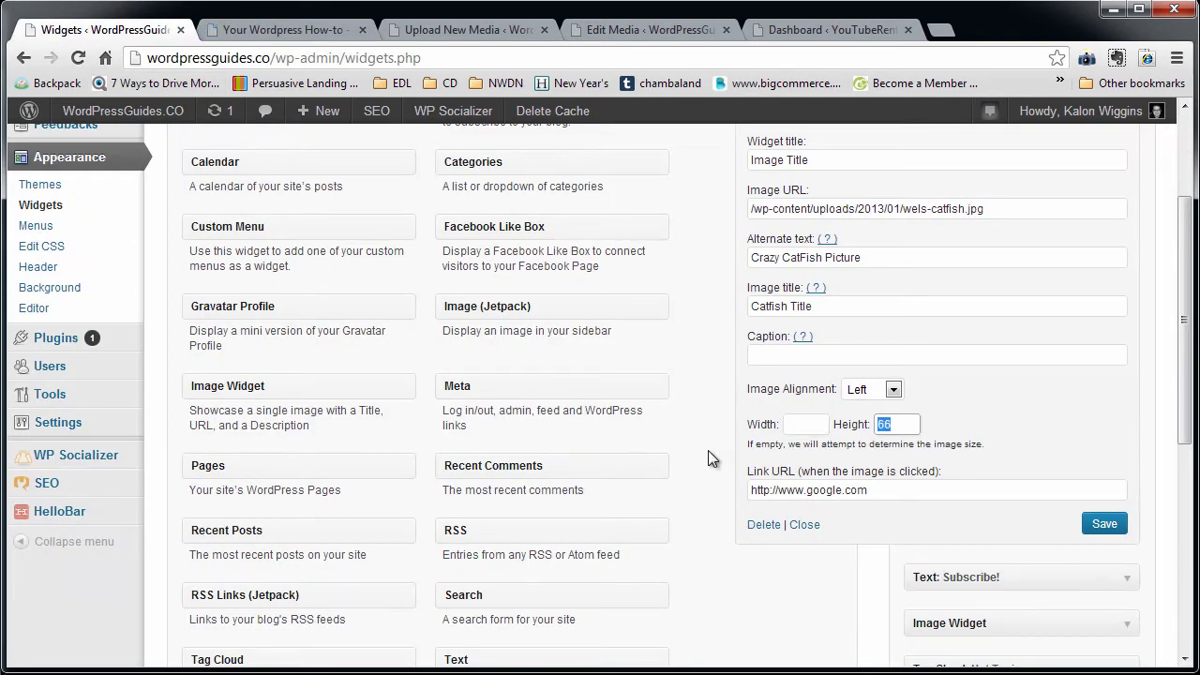
pyautogui.press('BackSpace')
pyautogui.press('Tab')
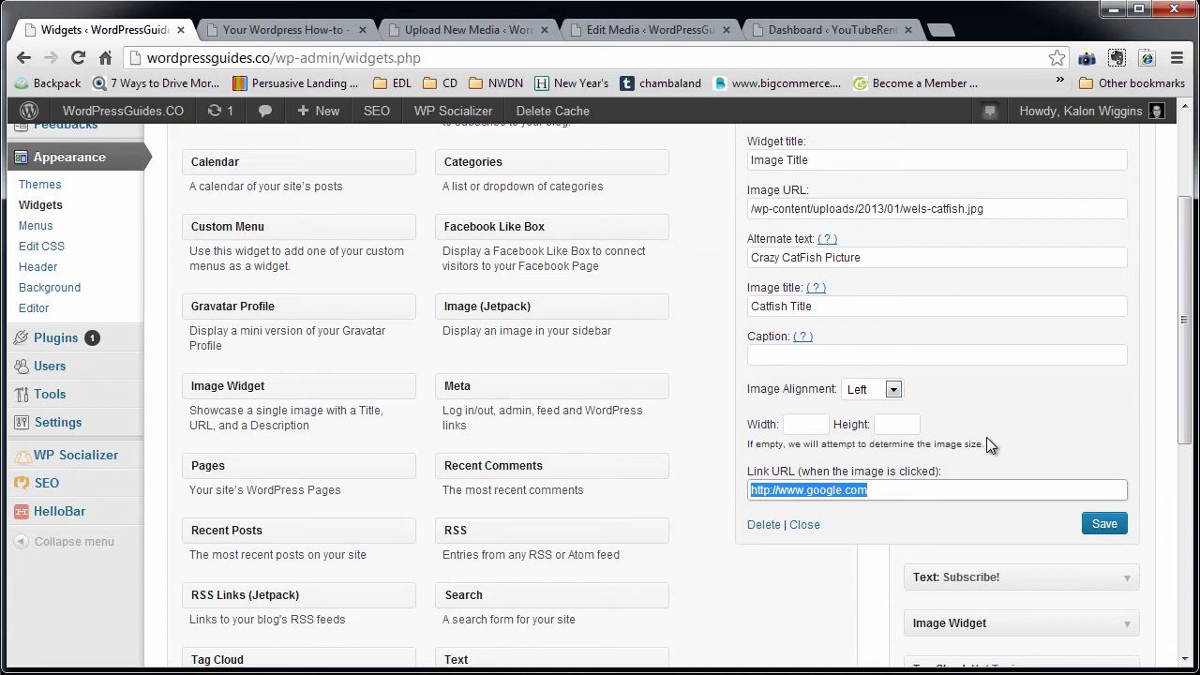
pyautogui.click(1097, 522)
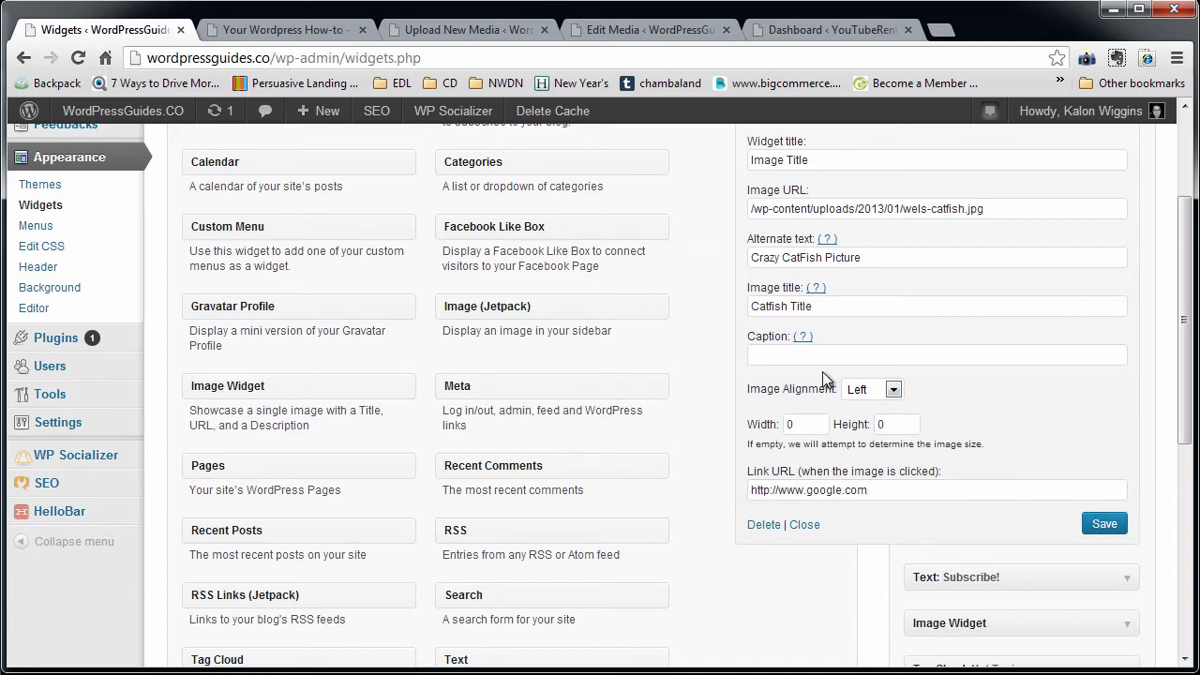
pyautogui.click(267, 29)
pyautogui.click(279, 58)
pyautogui.press('Return')
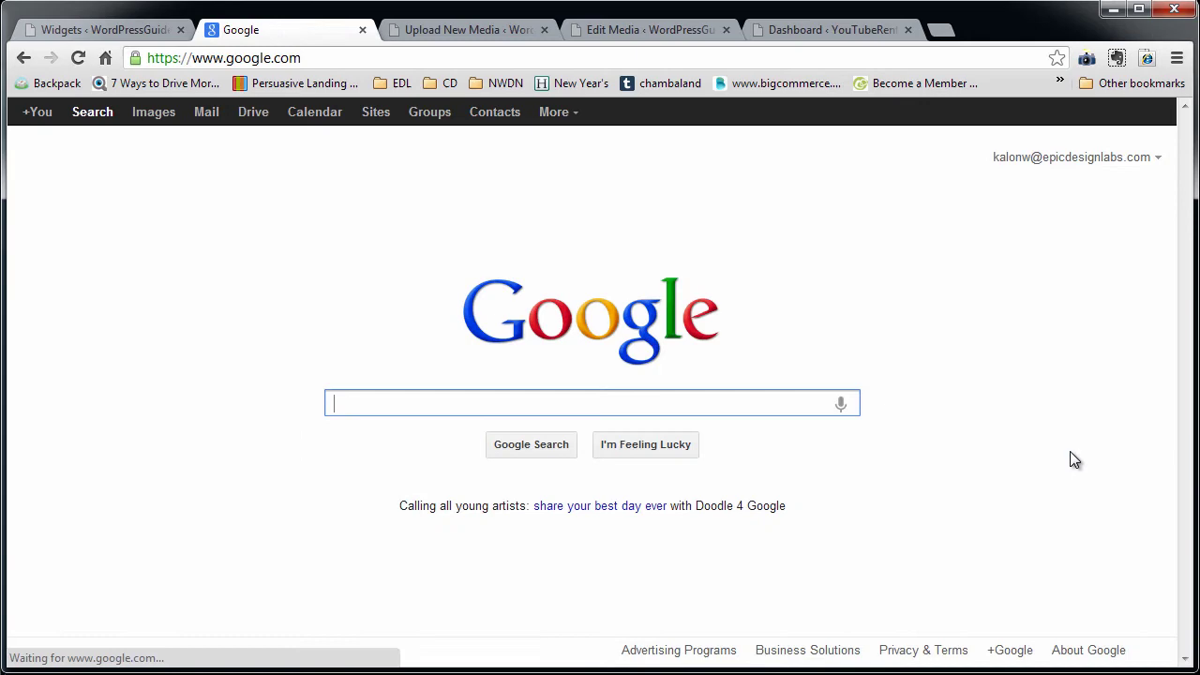
pyautogui.hotkey('alt', 'Left')
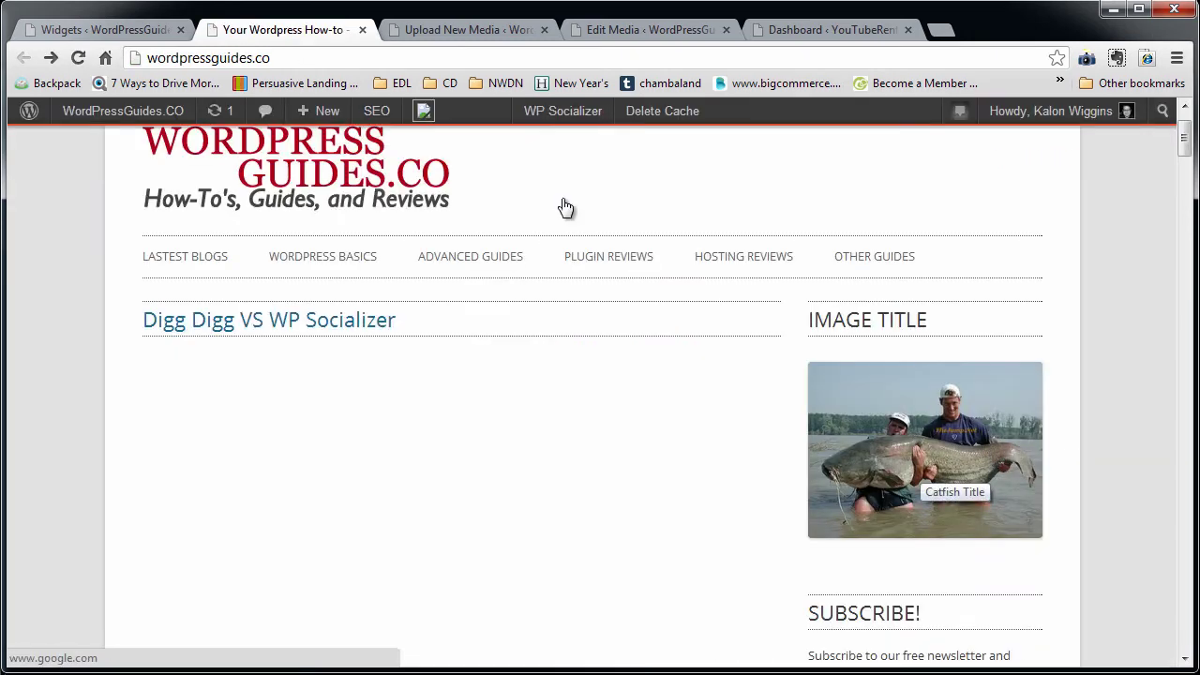
pyautogui.click(166, 34)
# Clear the 'Image Title' widget title, save, and reload the site to confirm no heading
pyautogui.scroll(1, 864, 334)
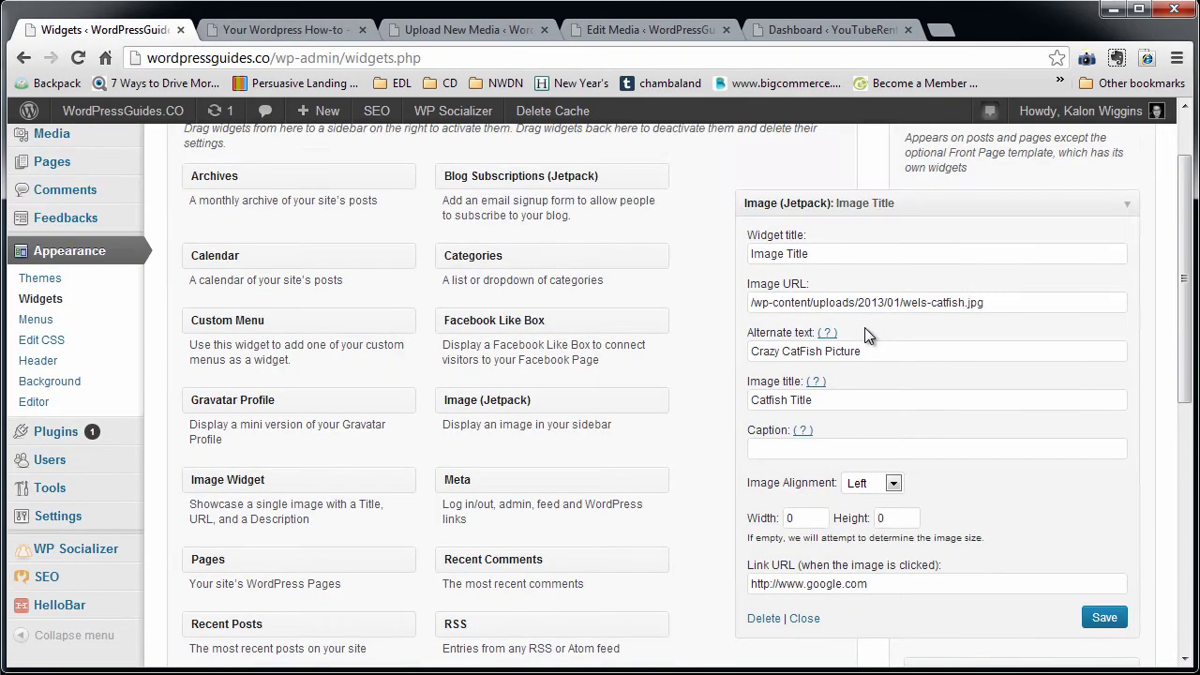
pyautogui.tripleClick(818, 255)
pyautogui.press('BackSpace')
pyautogui.press('Tab')
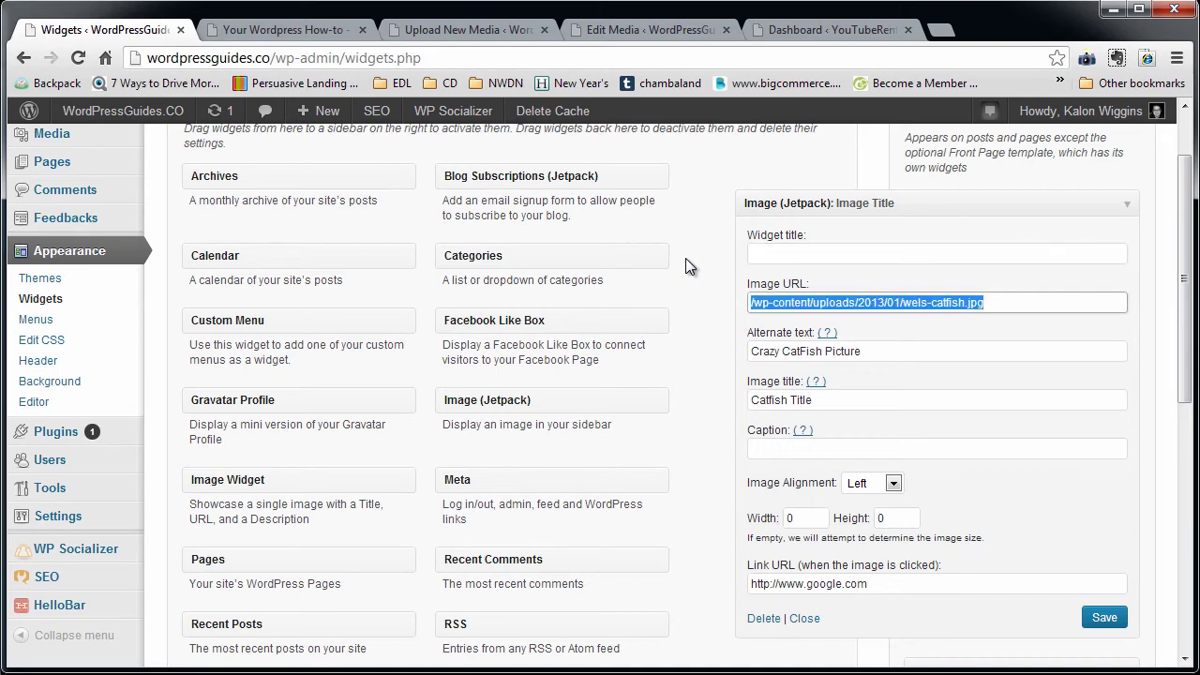
pyautogui.click(1104, 617)
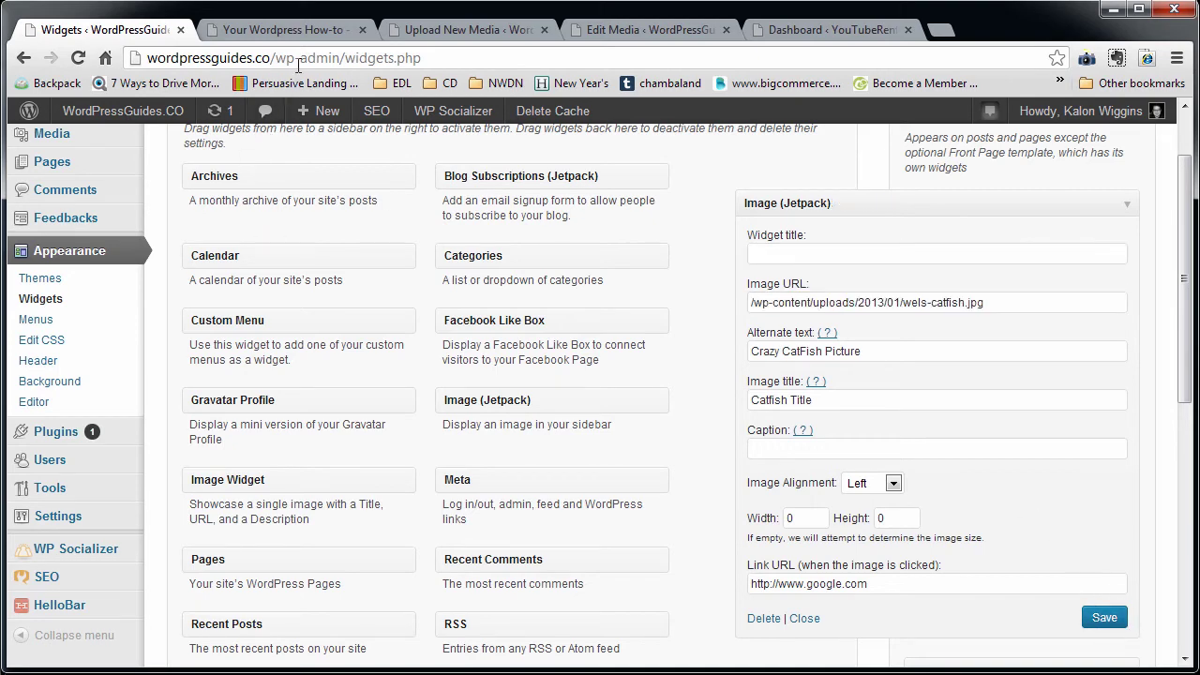
pyautogui.click(281, 29)
pyautogui.click(78, 58)
pyautogui.moveTo(949, 443)
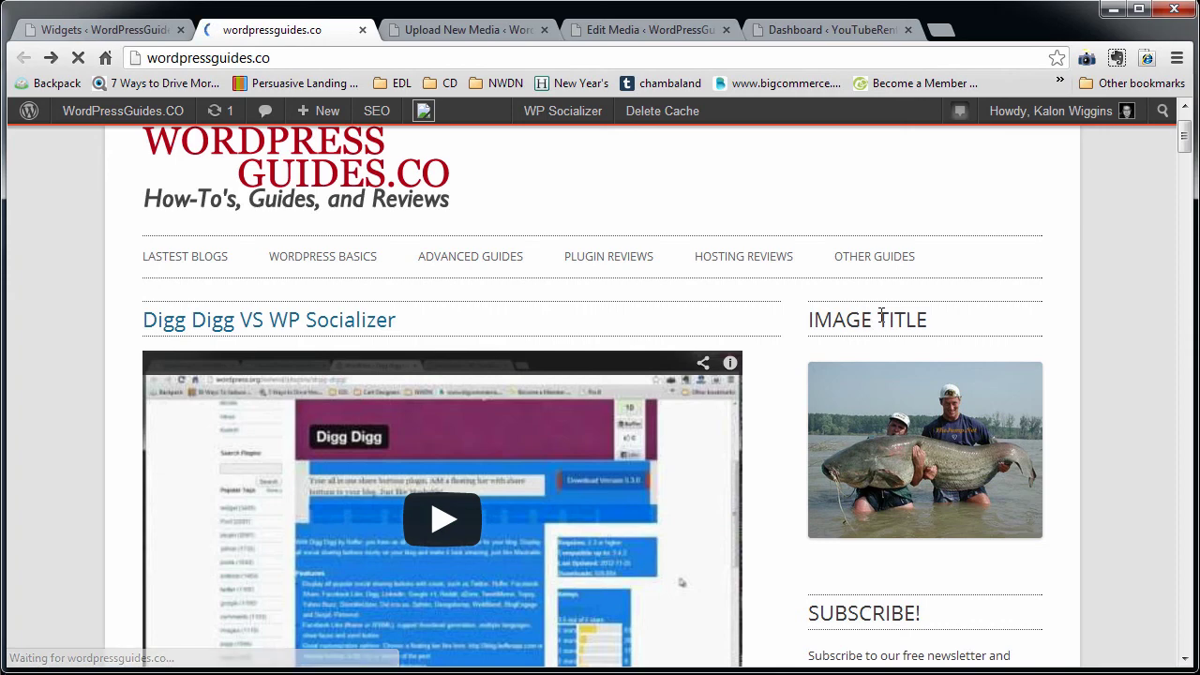
pyautogui.scroll(-1, 975, 528)
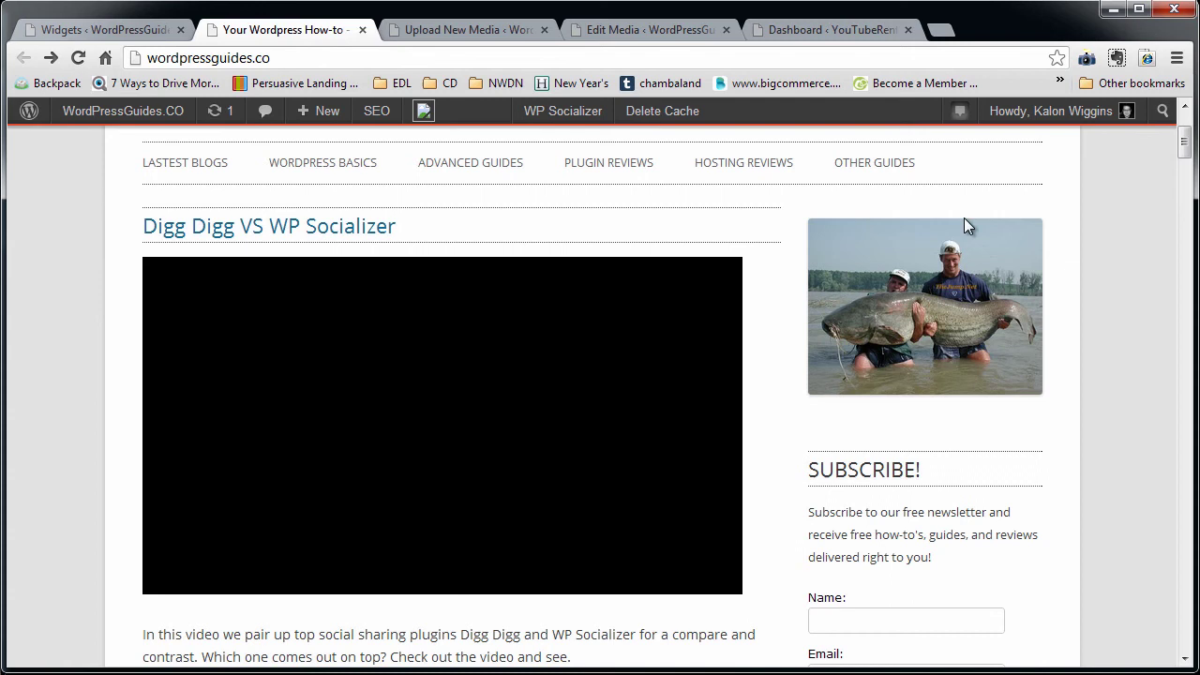
pyautogui.moveTo(926, 299)
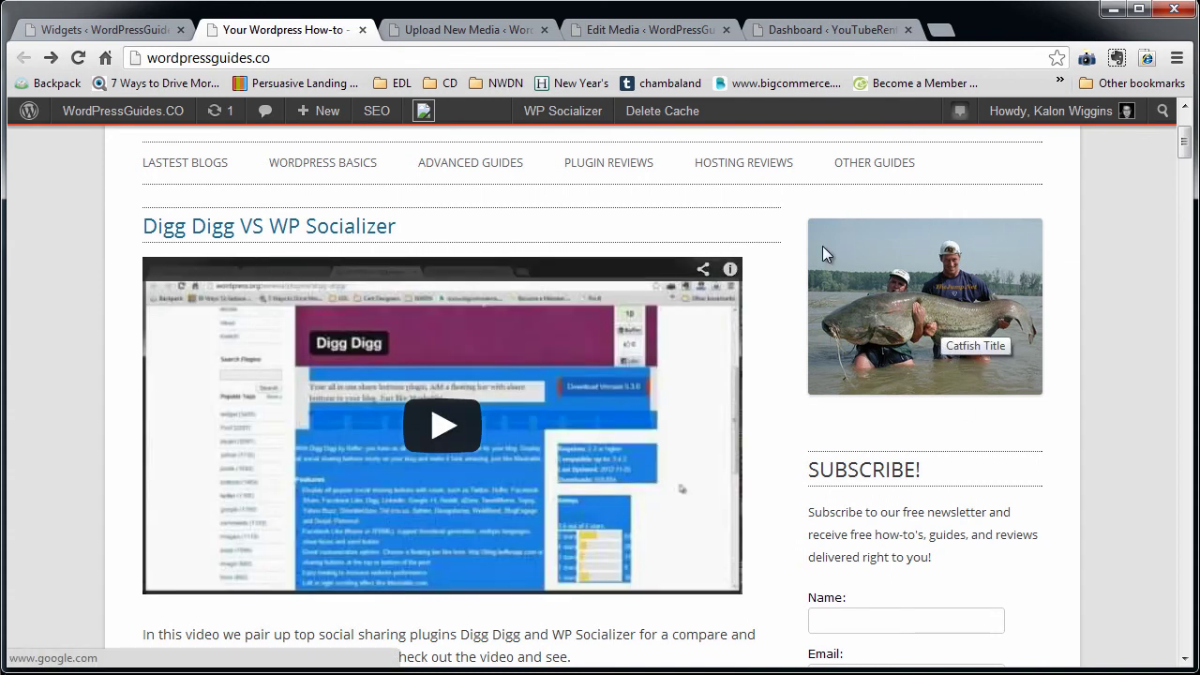
pyautogui.click(99, 29)
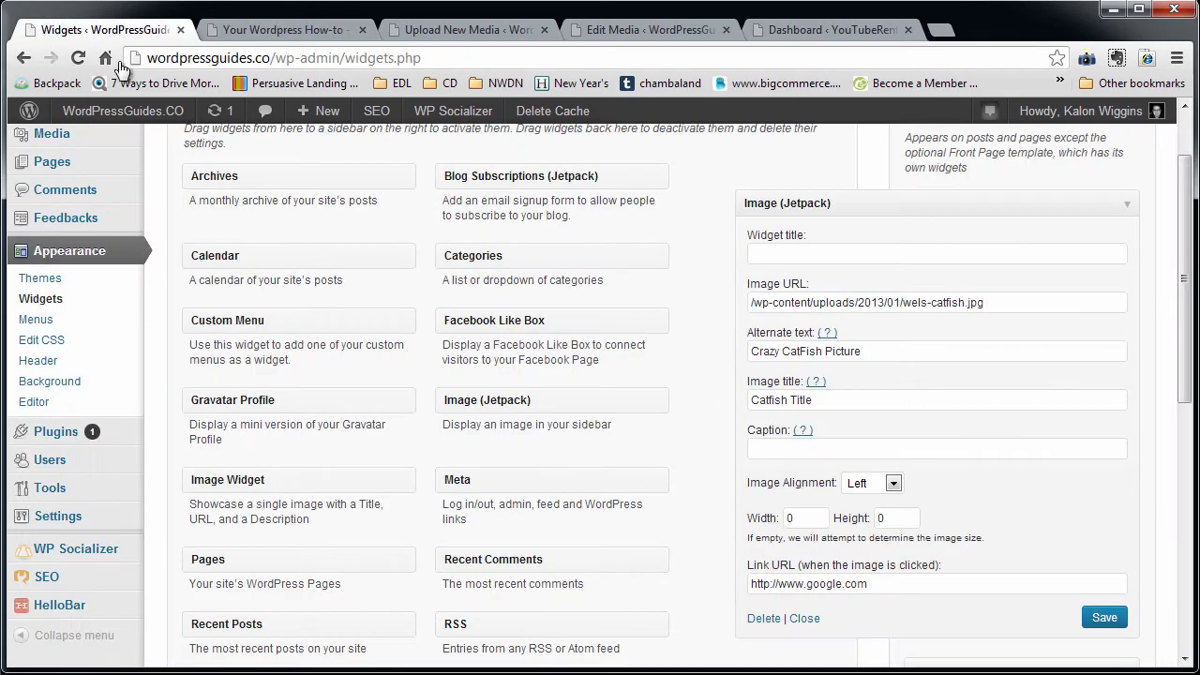